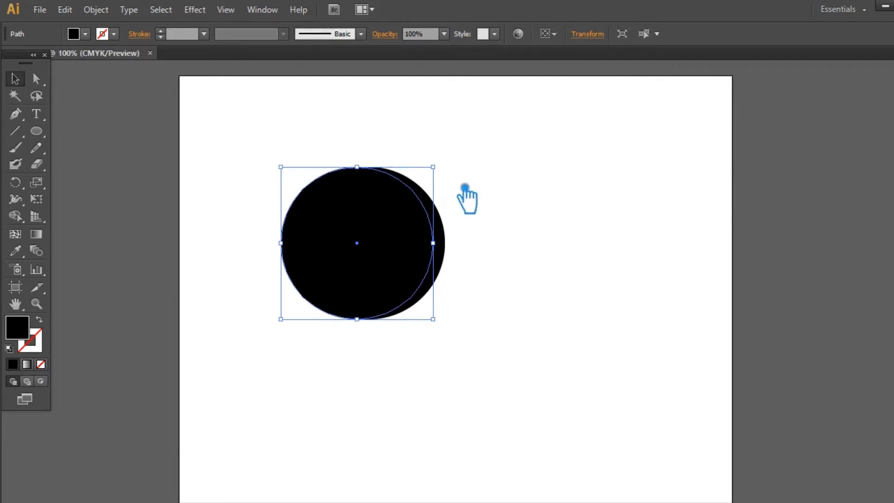
Step: Create a smaller concentric copy of the left circle inside the two overlapping black circles
key(ctrl+shift+b)
key(ctrl+shift+b)
drag(294, 174, 346, 303)
click(577, 257)
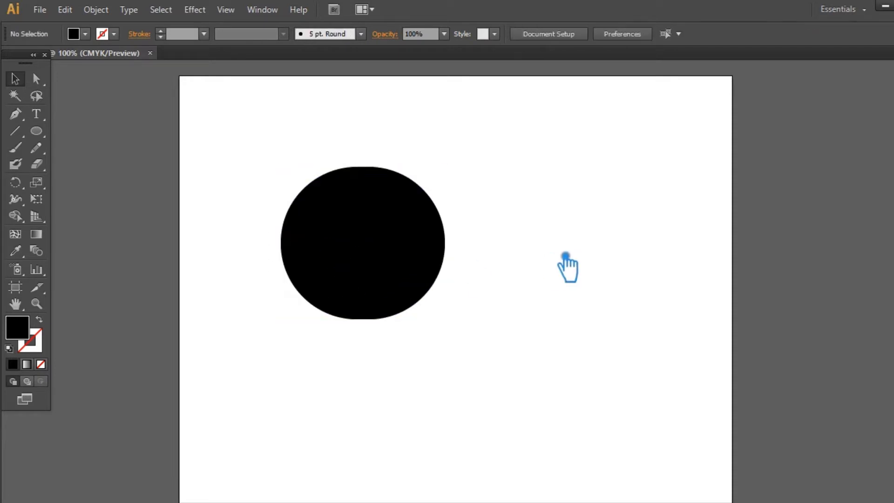
Step: Shift the small circle slightly right so it is centred between the two large overlapping circles
click(336, 245)
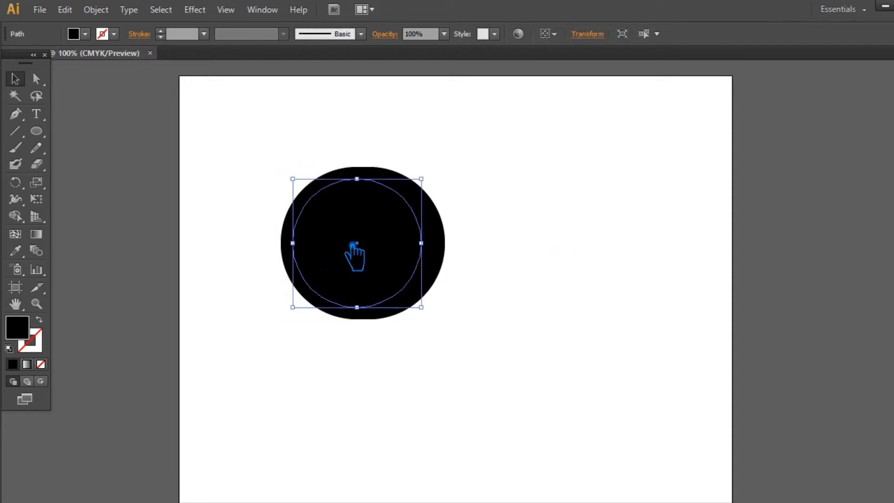
click(538, 390)
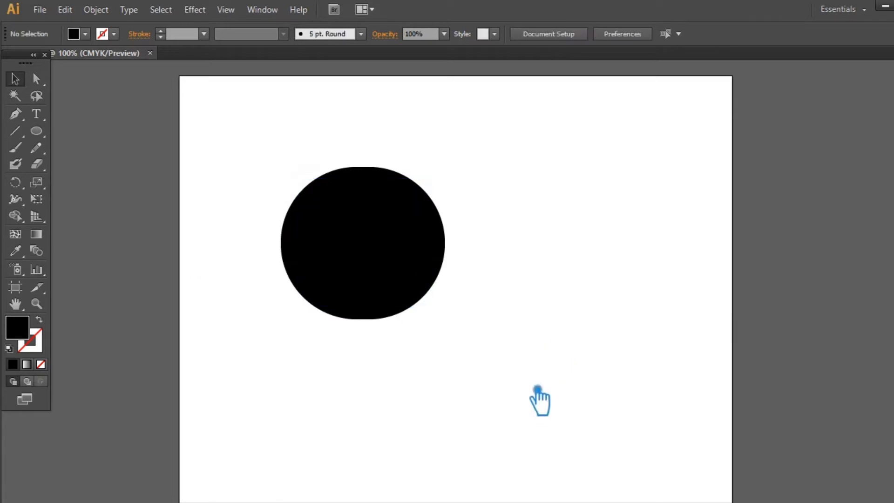
drag(538, 389, 217, 117)
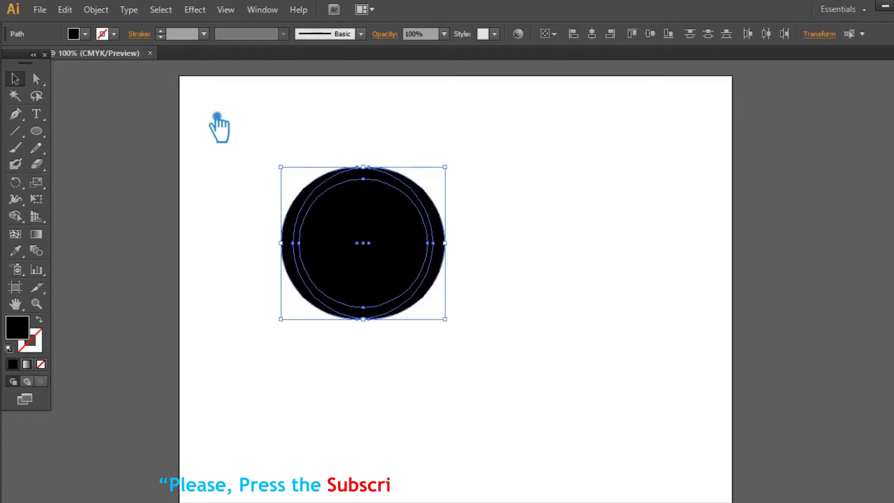
click(557, 238)
Step: Fill the small inner circle with the dark grey sampled from the area outside the artboard
click(362, 259)
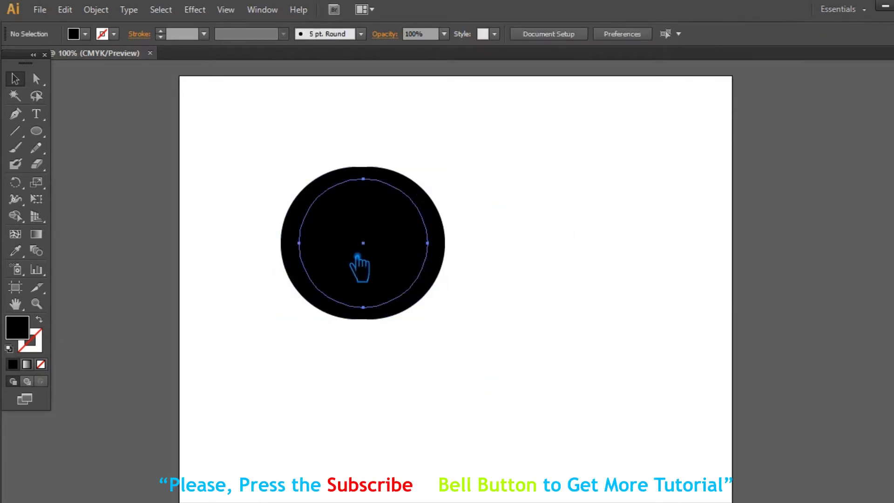
click(15, 250)
click(129, 251)
click(15, 79)
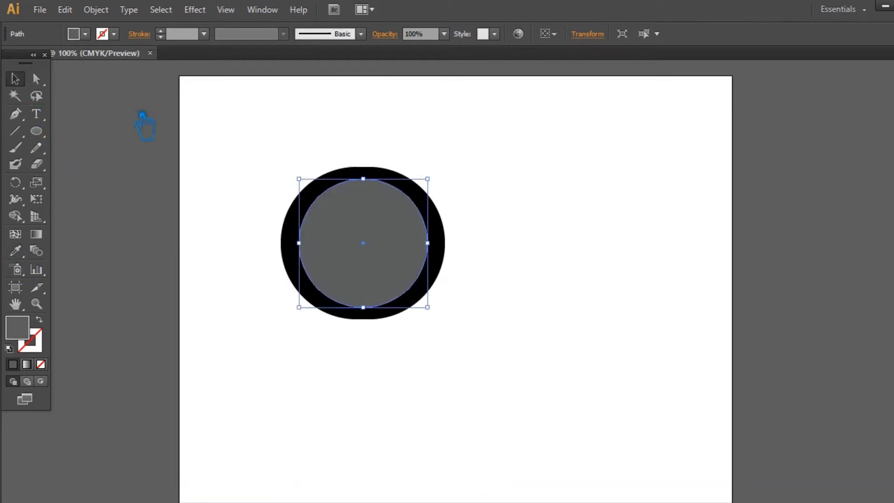
click(143, 113)
Step: Set the fill of the large left circle to the dark grey 3A3A3A
click(305, 263)
click(17, 251)
click(77, 339)
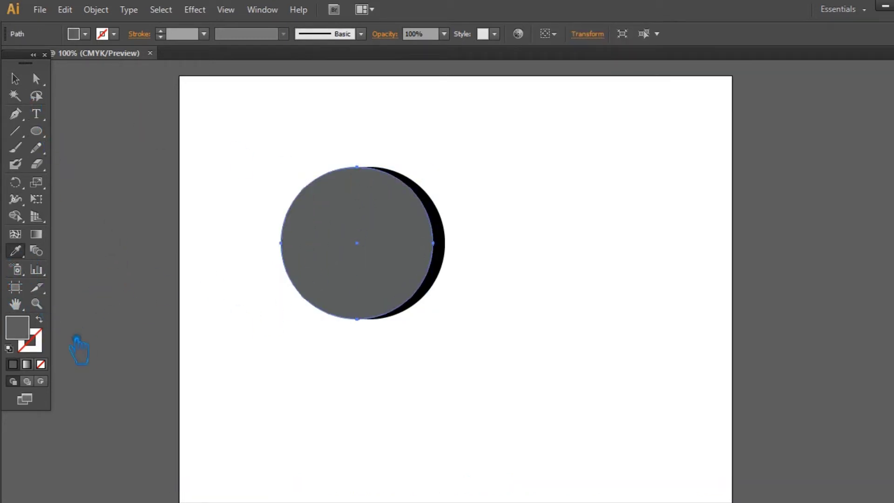
double_click(28, 331)
text(3A3A3A)
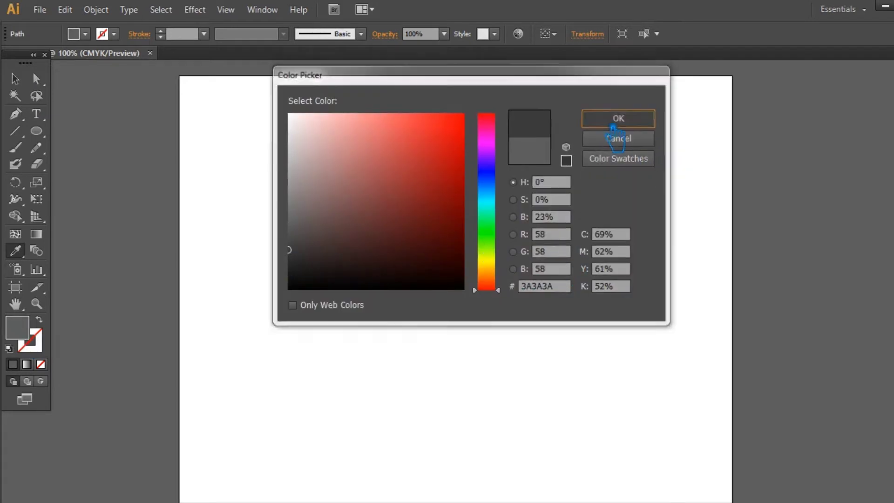
click(618, 117)
click(19, 84)
click(637, 185)
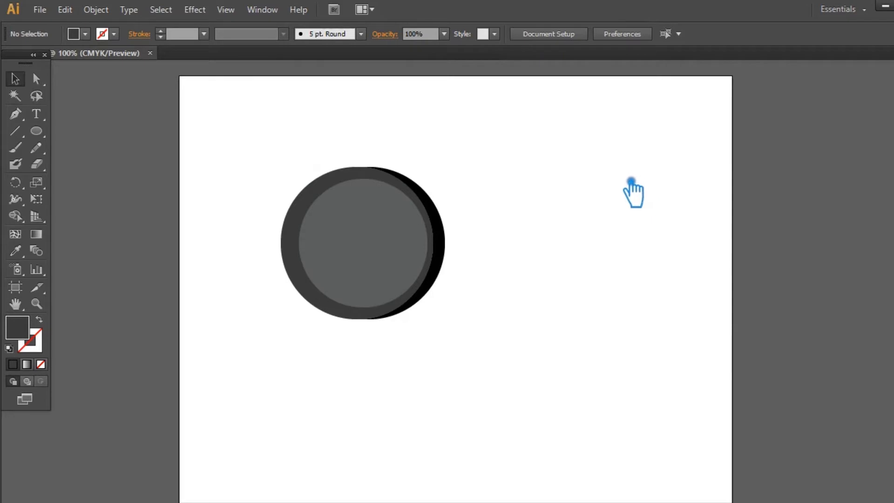
Step: Move the small grey circle right until its right edge lines up with the large left circle's right edge
drag(437, 389, 253, 188)
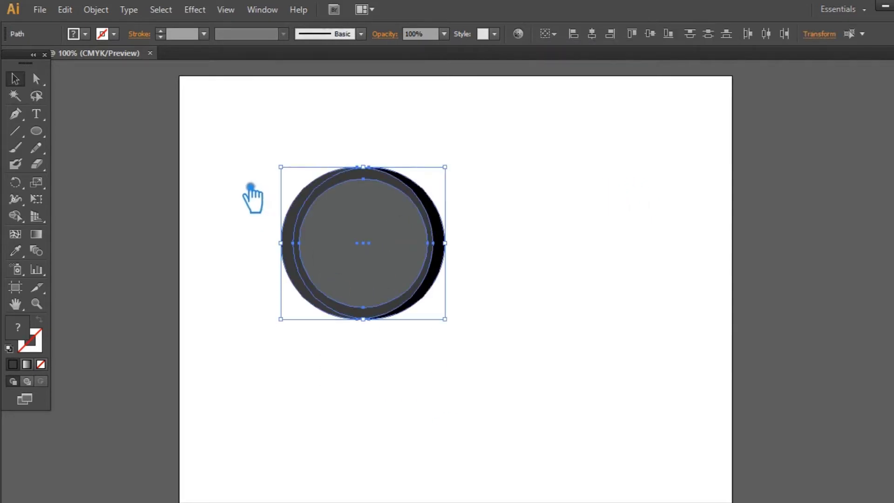
click(549, 240)
click(396, 241)
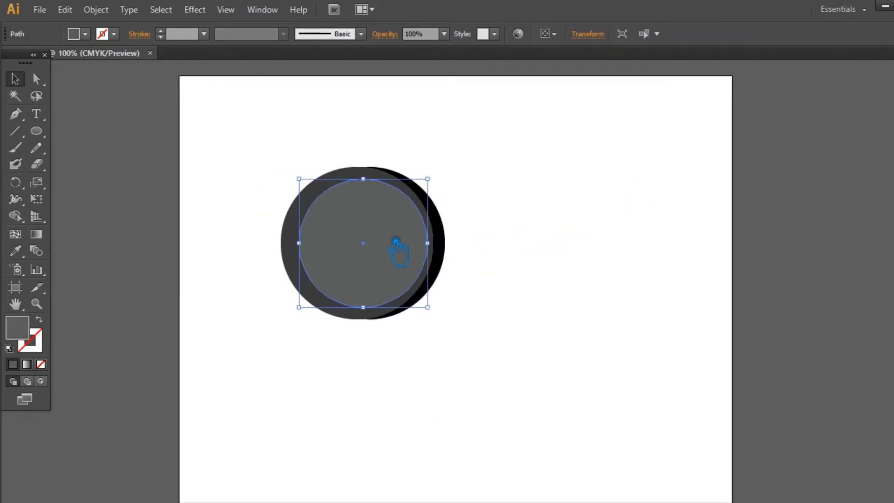
drag(568, 321, 235, 103)
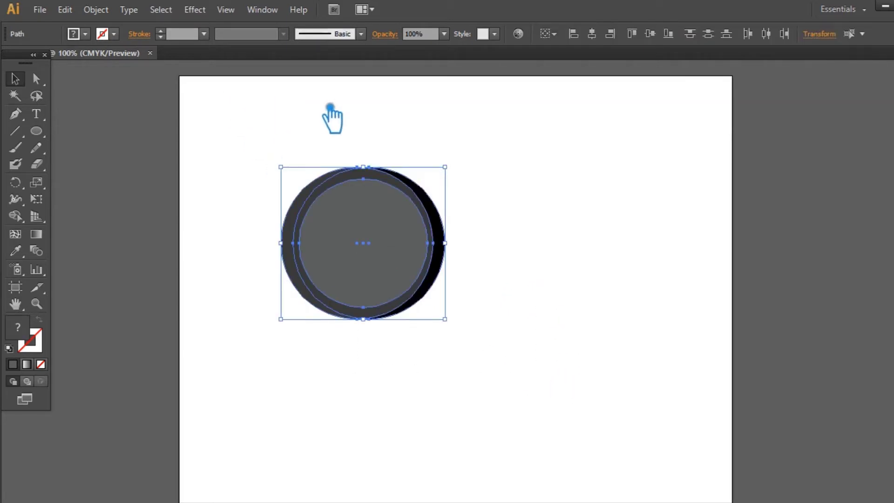
click(578, 150)
click(359, 228)
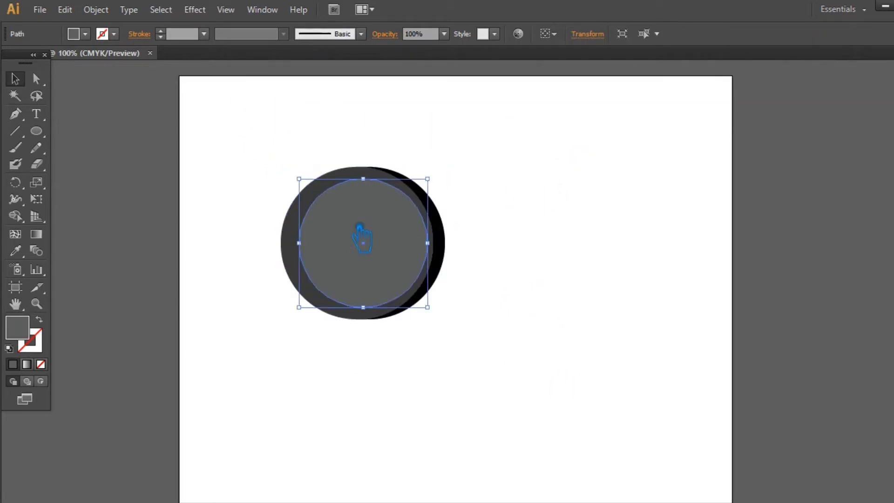
shift+click(374, 236)
drag(385, 251, 392, 252)
click(551, 311)
drag(549, 300, 284, 133)
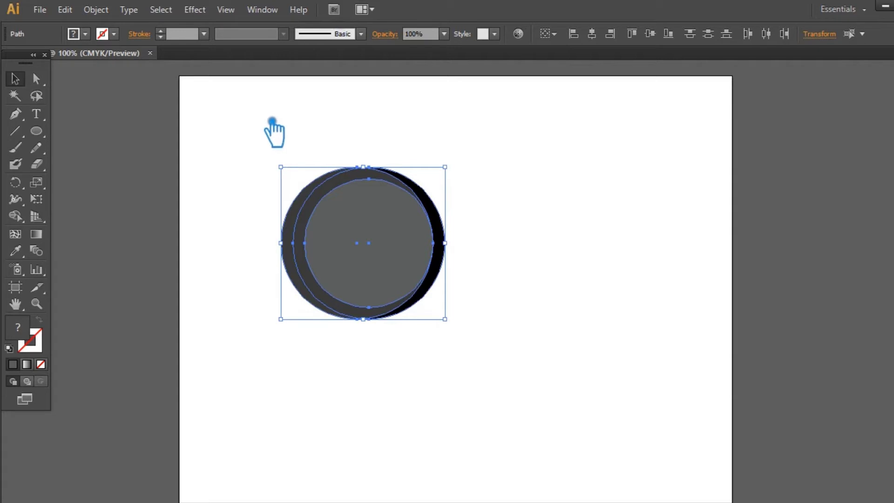
click(570, 215)
Step: Shift the small grey circle a little further right, past the left circle's right edge
click(363, 241)
mouse_move(363, 241)
mouse_down()
mouse_move(315, 248)
mouse_move(379, 245)
mouse_up()
click(524, 223)
key(ctrl+a)
click(552, 245)
Step: Stretch the small grey circle slightly taller from its centre, keeping its width
click(423, 242)
drag(447, 312, 451, 316)
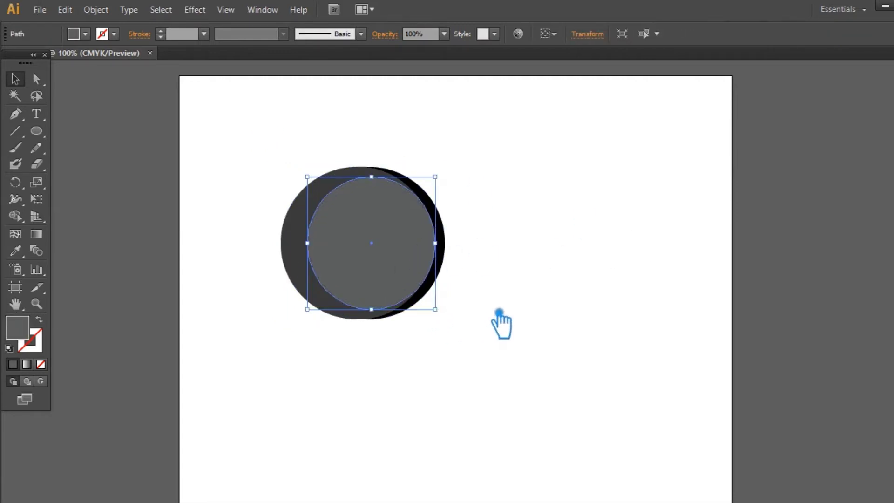
click(261, 139)
key(ctrl+a)
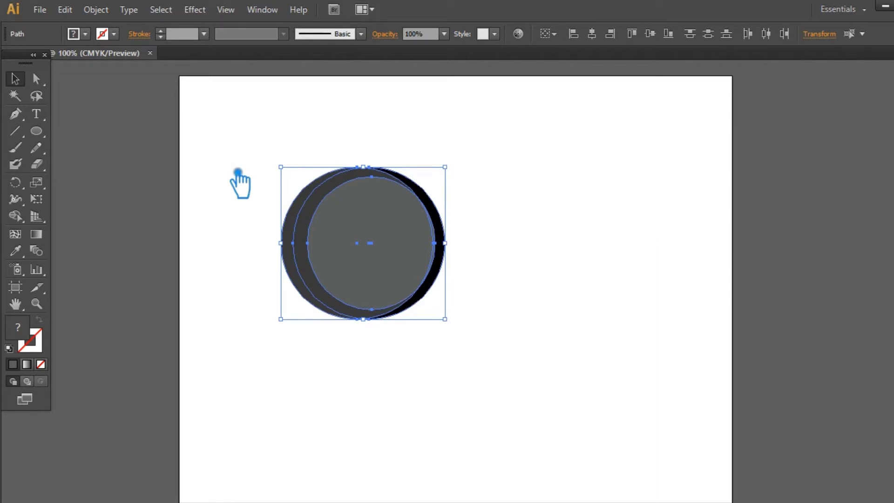
click(541, 221)
drag(470, 368, 253, 146)
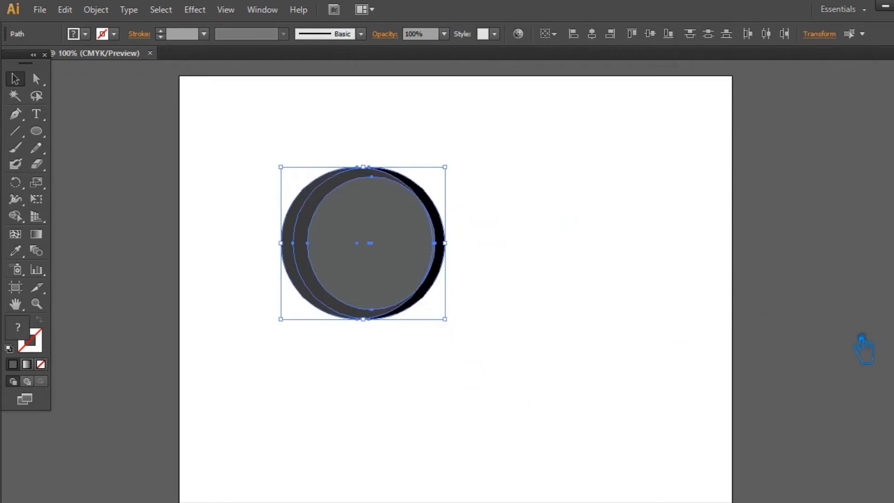
click(597, 348)
Step: Nudge the black circle three increments to the right to widen its visible crescent
click(447, 246)
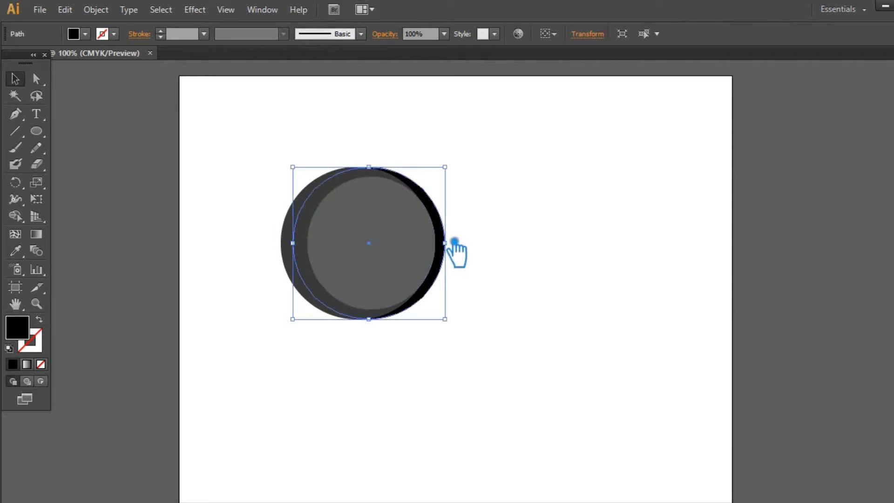
key(Right)
key(Right)
key(Right)
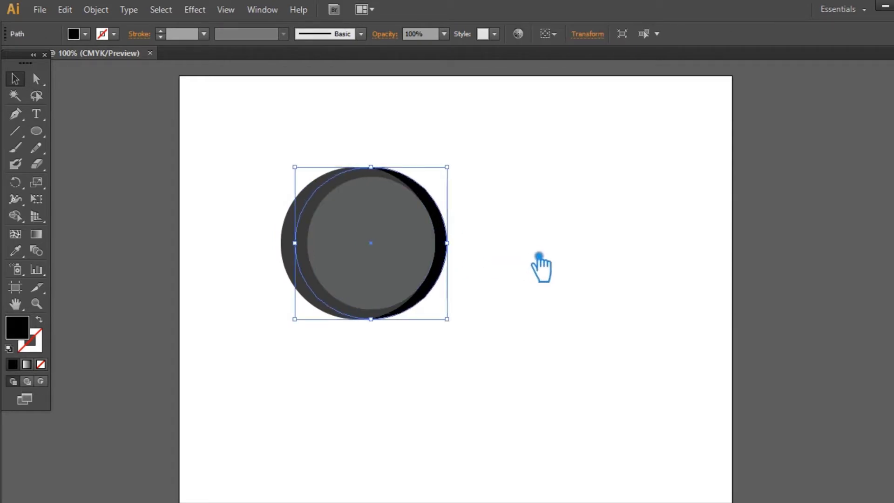
click(543, 333)
Step: Stretch the grey circle upward to a height of about 2.74 in and align all three shapes on their vertical centres
click(405, 247)
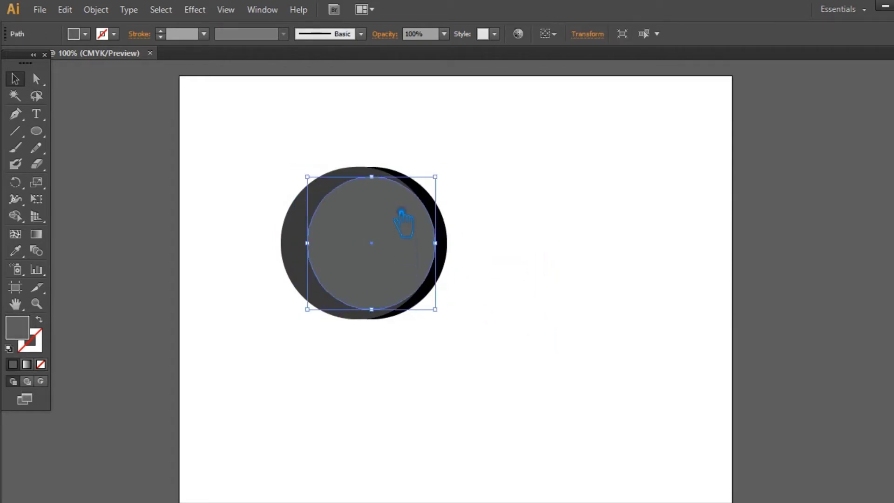
drag(371, 176, 370, 172)
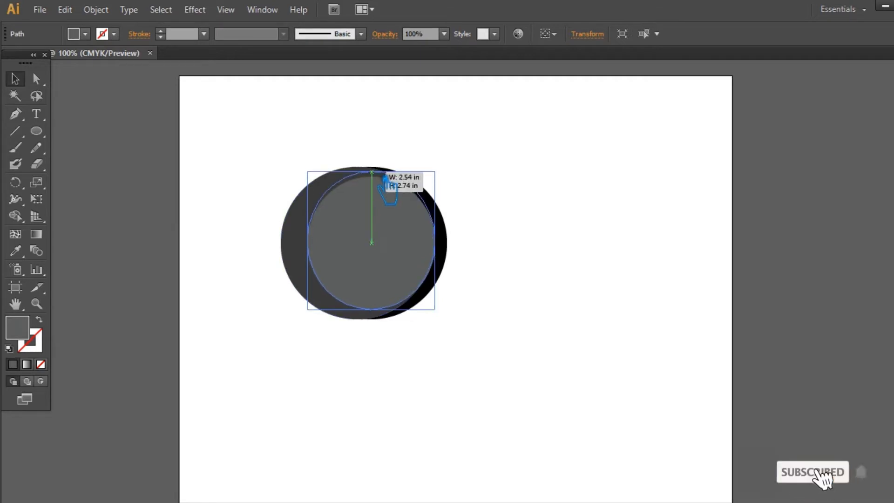
drag(509, 330, 263, 155)
click(650, 34)
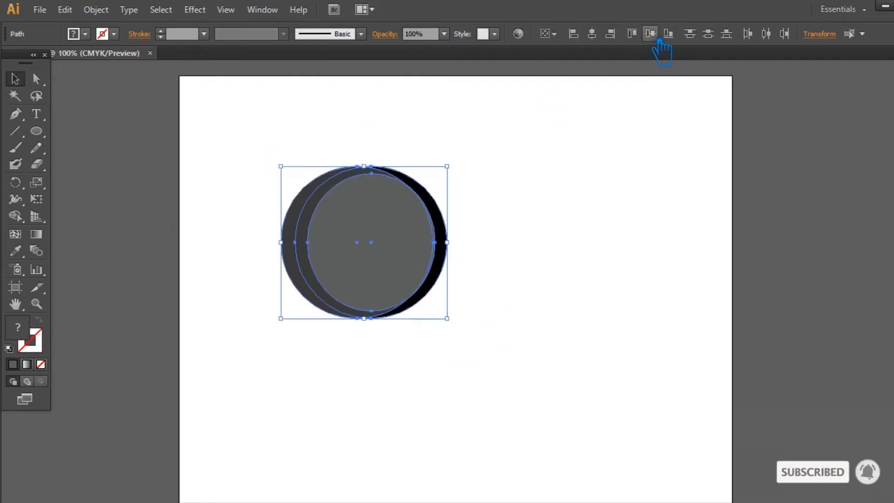
click(648, 238)
Step: Stretch the grey ellipse nearly to the large circles' height and realign all three shapes on their vertical centres
click(392, 238)
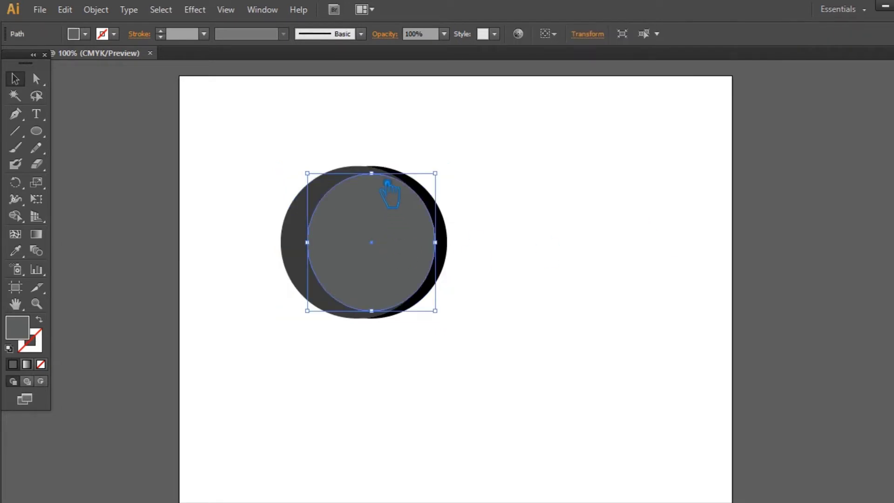
drag(387, 181, 386, 179)
click(498, 377)
key(ctrl+a)
click(650, 34)
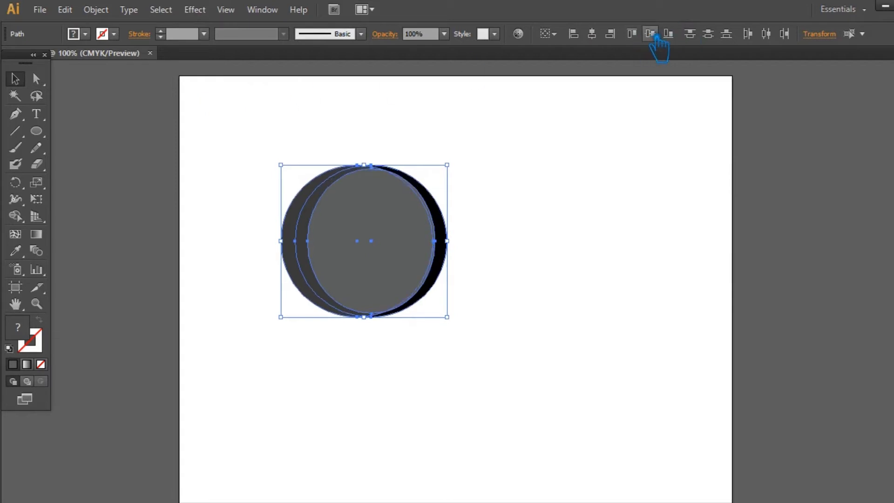
click(571, 250)
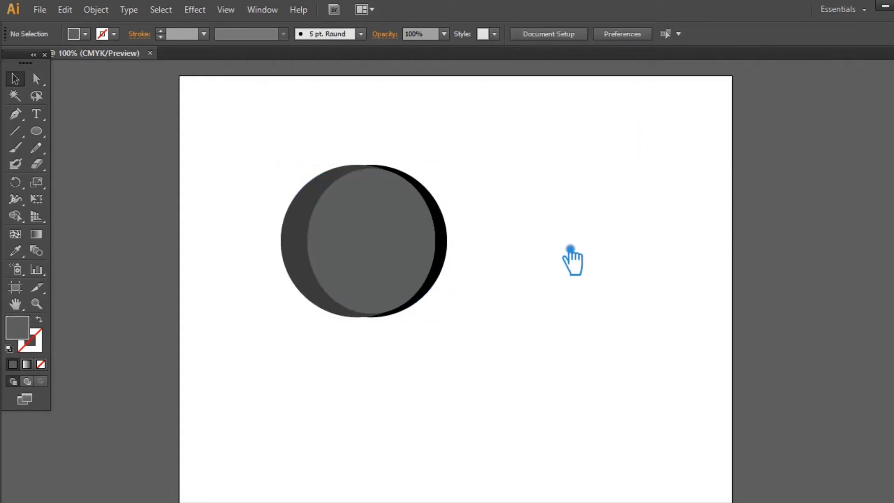
Step: Enlarge the black circle slightly and proportionally around its centre so it extends beyond the dark grey circle
click(456, 228)
mouse_move(460, 173)
mouse_down()
mouse_move(471, 160)
mouse_move(459, 167)
mouse_move(463, 160)
mouse_up()
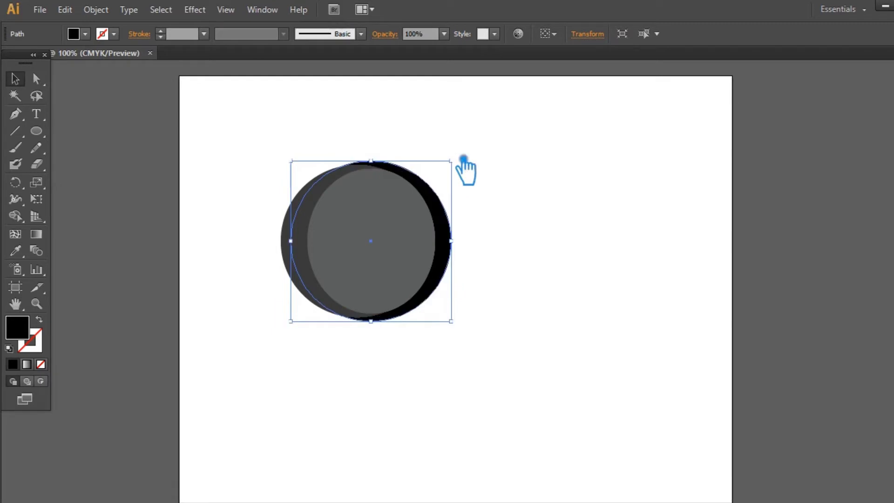
click(507, 230)
Step: Split the three overlapping shapes with Pathfinder Divide and ungroup the resulting pieces
drag(503, 380, 210, 157)
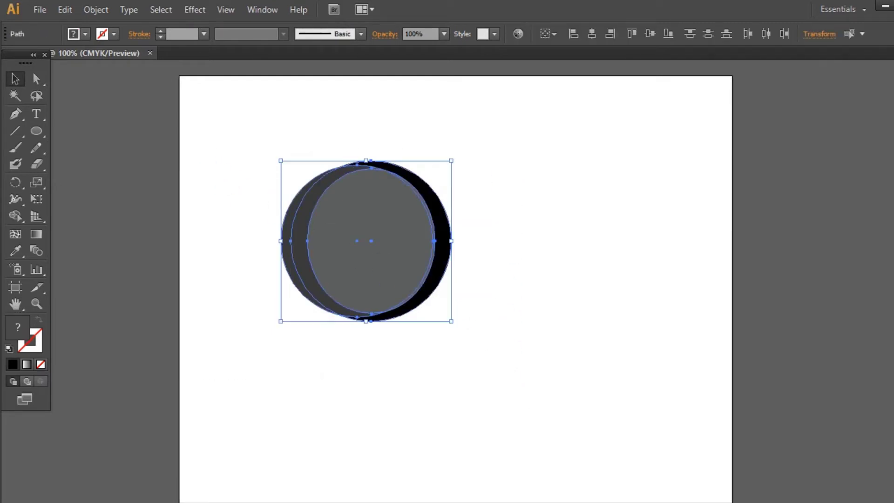
key(ctrl+shift+F9)
click(783, 409)
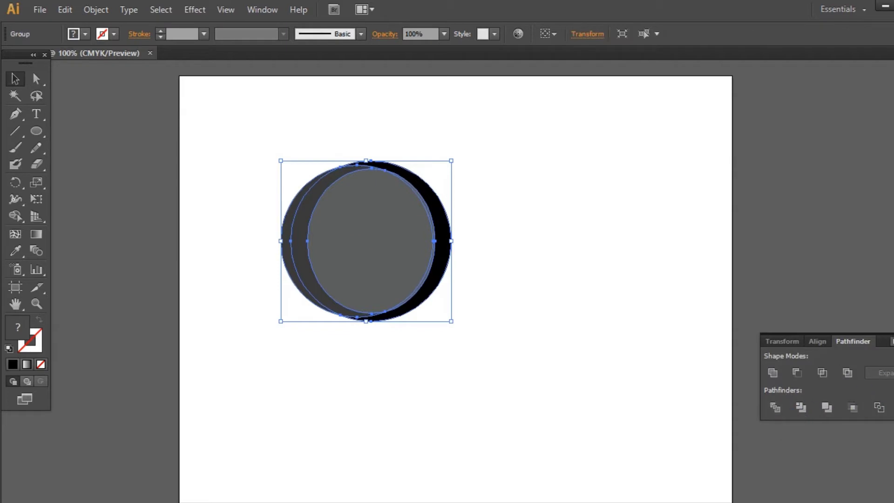
click(758, 343)
click(436, 267)
right_click(436, 268)
click(489, 342)
click(664, 319)
Step: Delete the large central grey piece and the outermost sliver on the left side of the ring
click(300, 242)
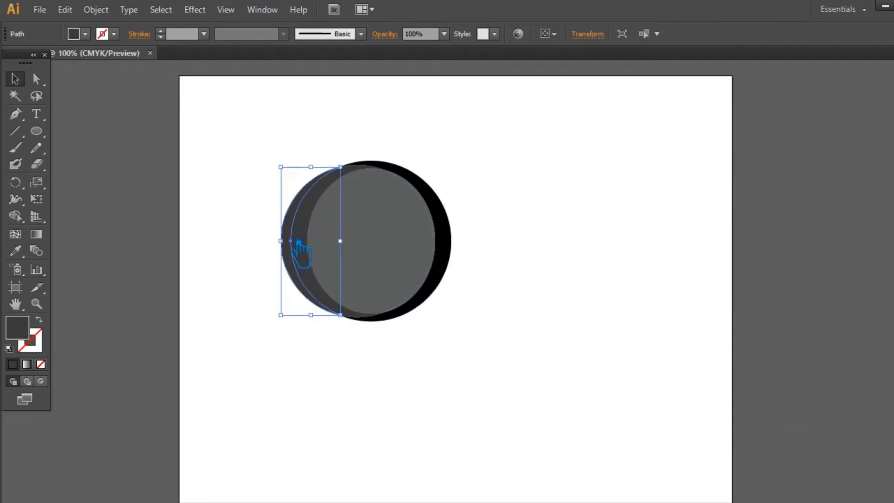
click(398, 254)
key(Delete)
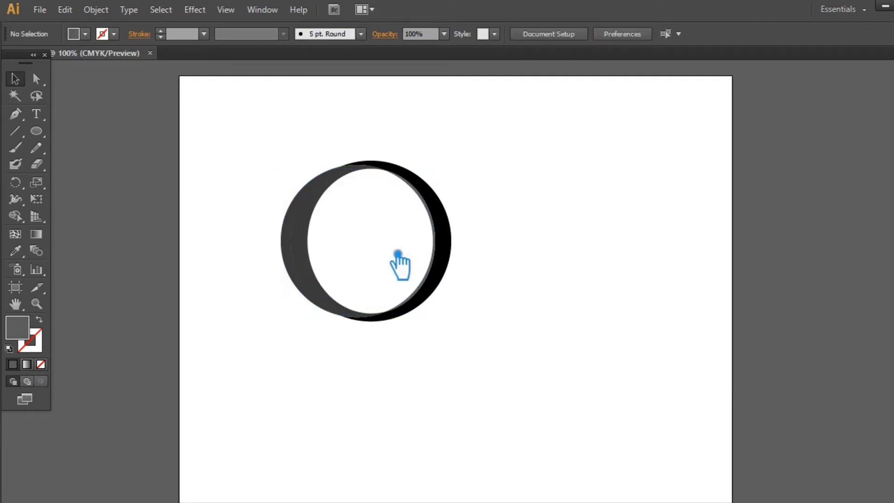
click(305, 213)
key(Delete)
Step: Scale the left dark grey crescent down around its centre, leaving a gap to the right crescent
click(316, 236)
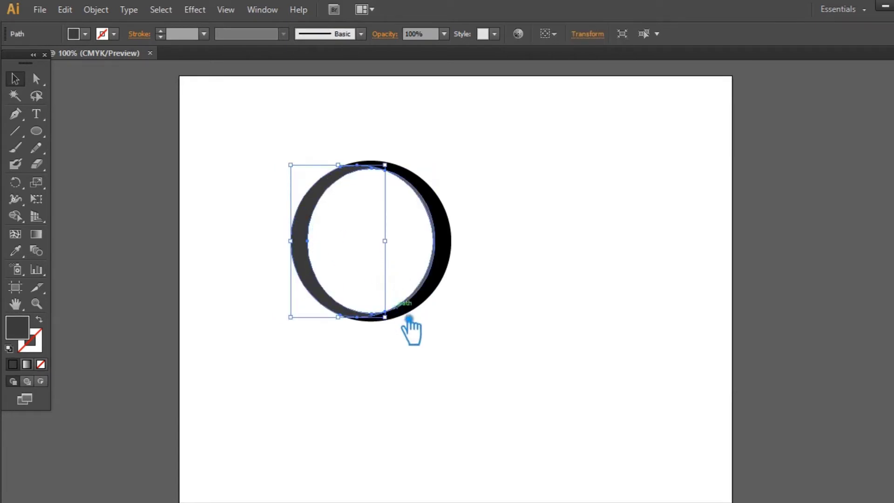
drag(303, 322, 309, 313)
click(266, 302)
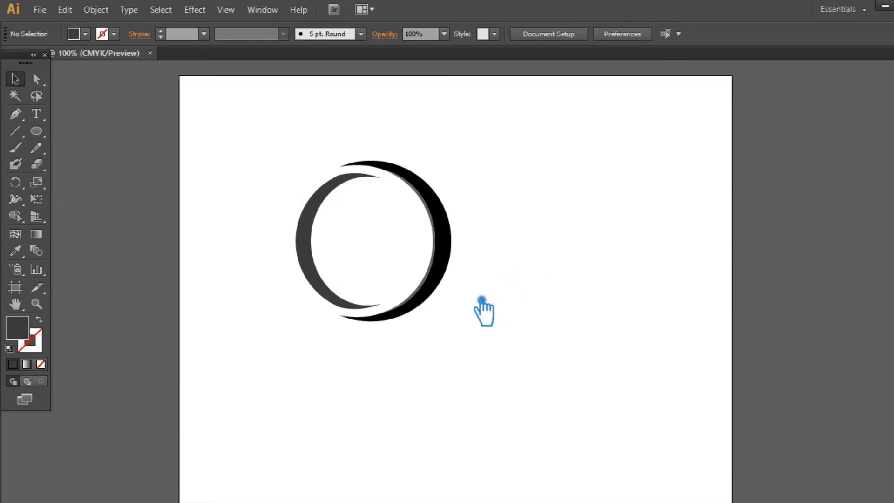
Step: Unite the pieces of the right crescent into one shape and match its fill to the left crescent's dark grey
click(409, 156)
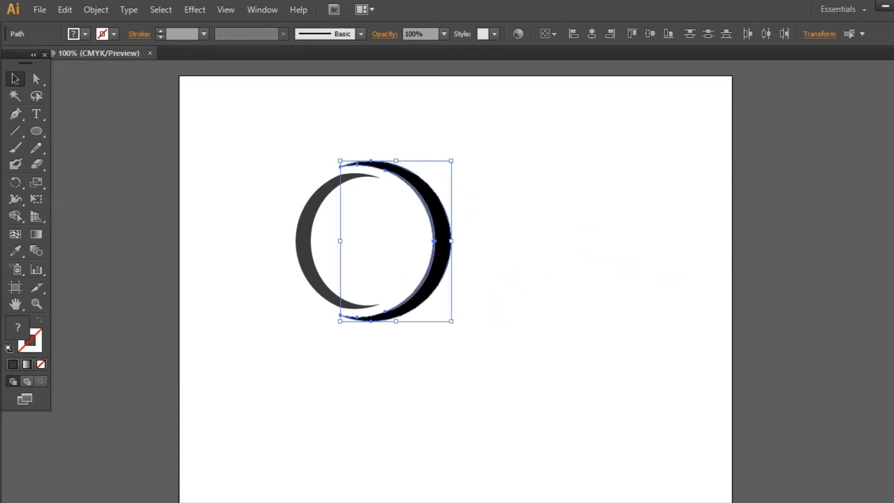
key(ctrl+shift+F9)
click(795, 373)
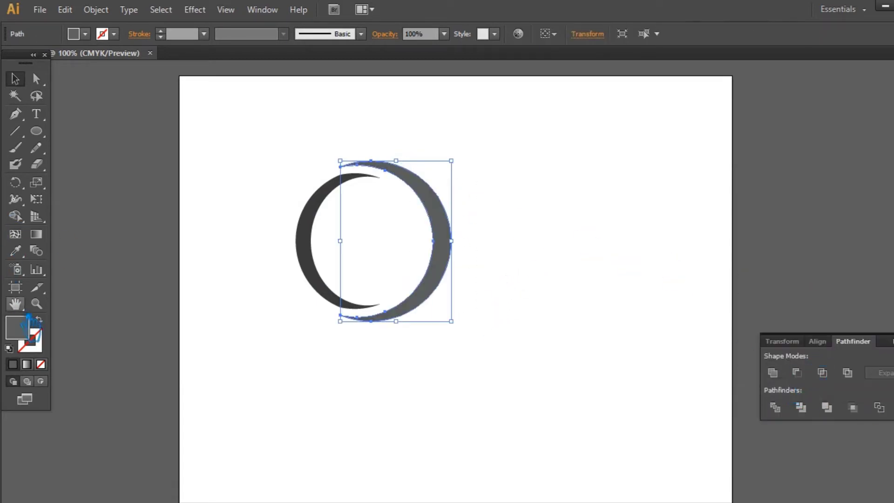
click(15, 251)
click(305, 242)
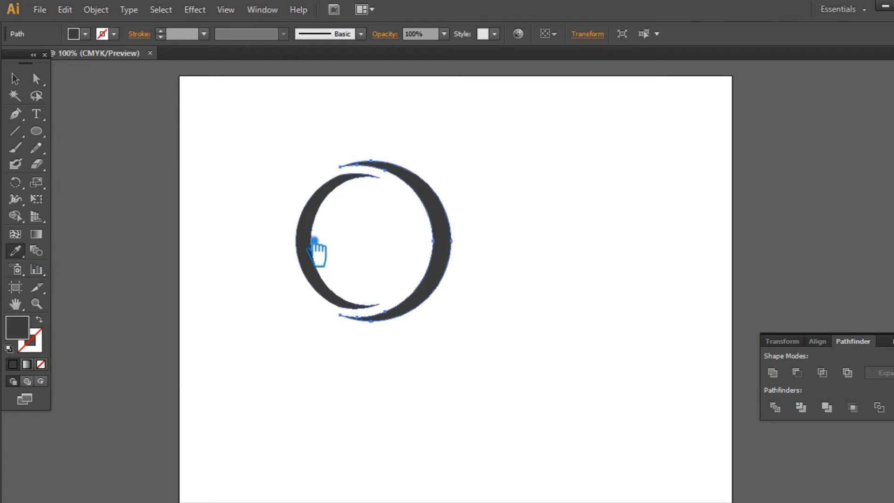
Step: Set the right crescent's fill colour to #161616 and clear the selection
double_click(32, 334)
text(1A1A1A)
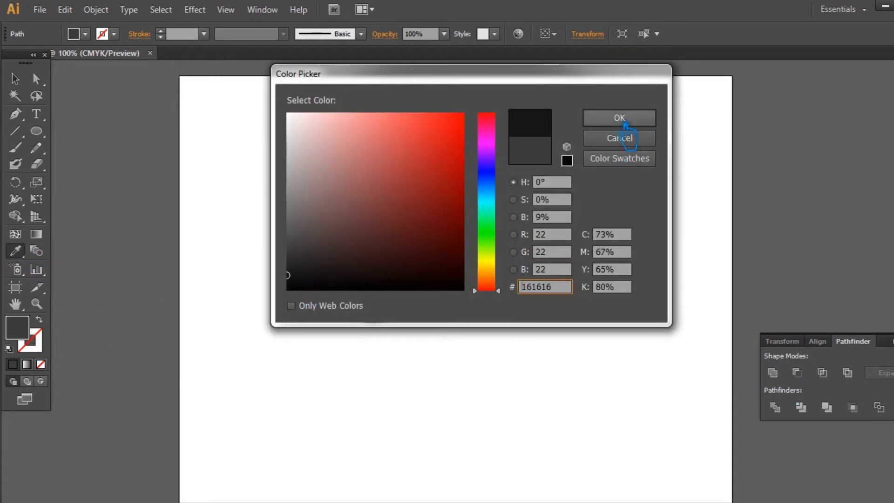
click(619, 117)
click(16, 80)
click(820, 242)
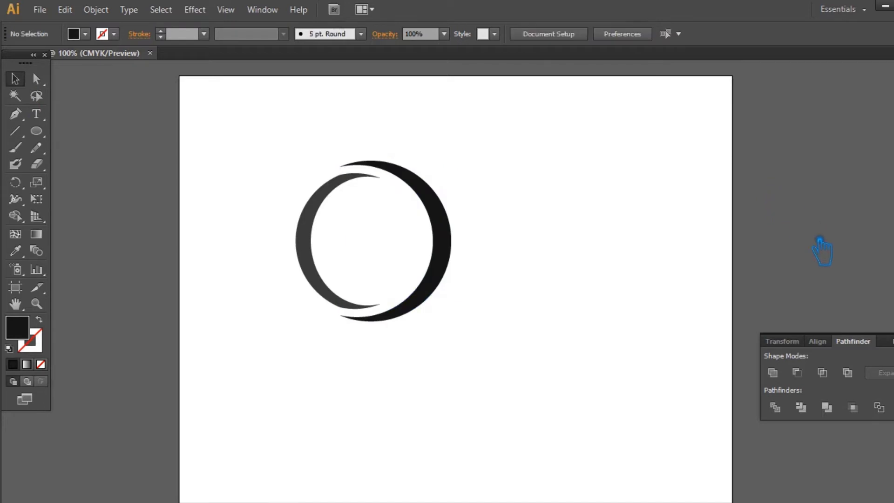
Step: Enlarge the left crescent slightly so only a narrow, even gap separates it from the right crescent
click(326, 241)
drag(379, 173, 414, 185)
key(ctrl+plus)
key(ctrl+plus)
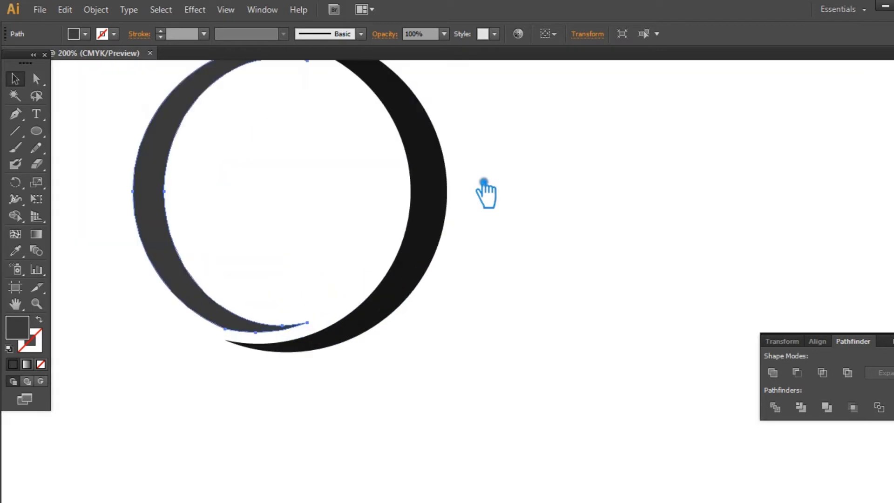
drag(484, 192, 547, 296)
mouse_move(370, 160)
mouse_down()
mouse_move(384, 154)
mouse_move(376, 157)
mouse_up()
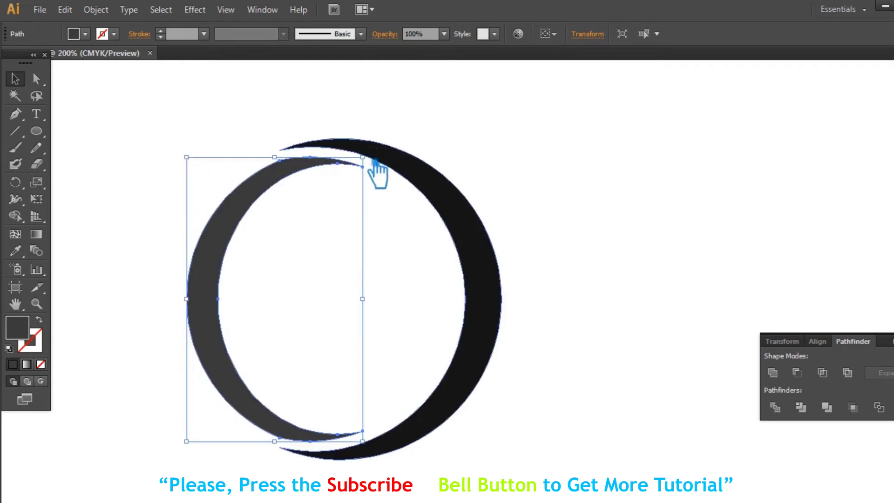
key(ctrl+plus)
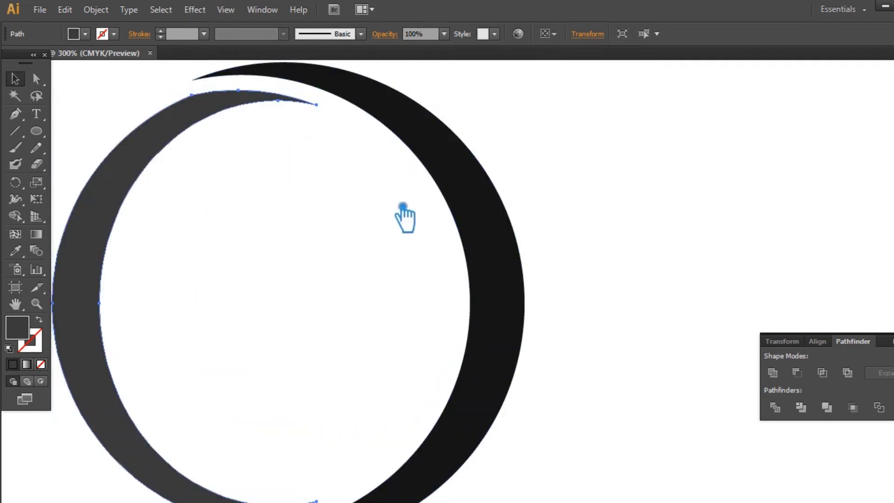
drag(400, 209, 503, 293)
mouse_move(427, 169)
mouse_down()
mouse_move(431, 160)
mouse_move(429, 167)
mouse_up()
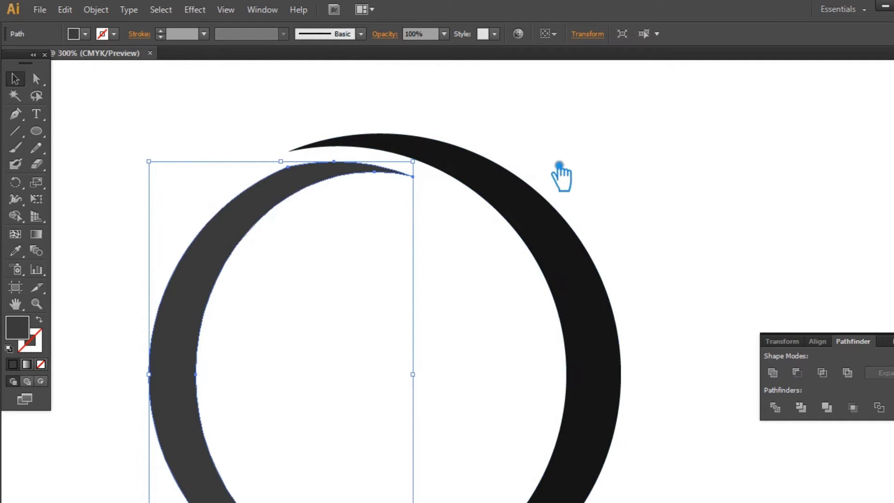
click(587, 166)
key(ctrl+1)
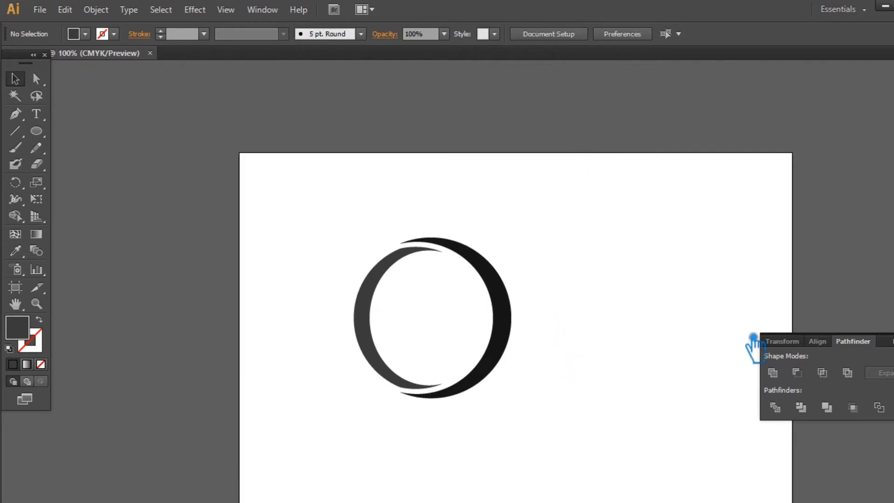
Step: Draw a small S-curved tail with the Pen tool from the right crescent's lower inner edge outward, swapping its fill to a stroke
click(888, 357)
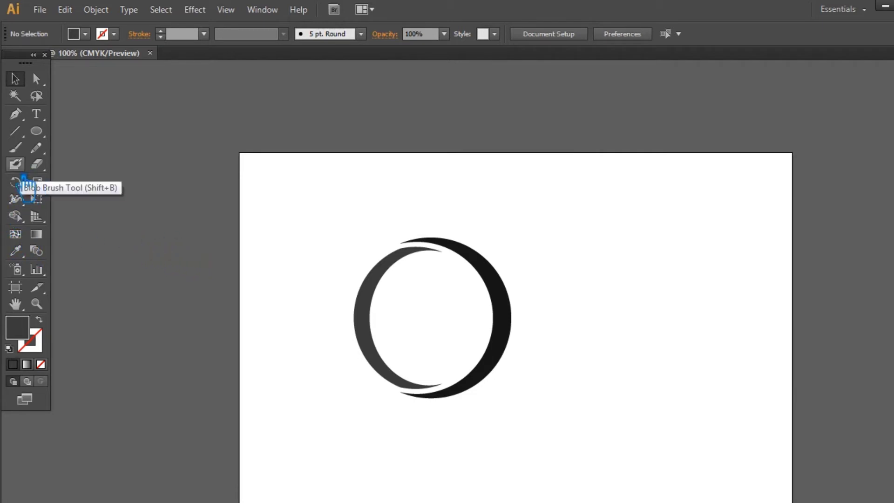
click(15, 113)
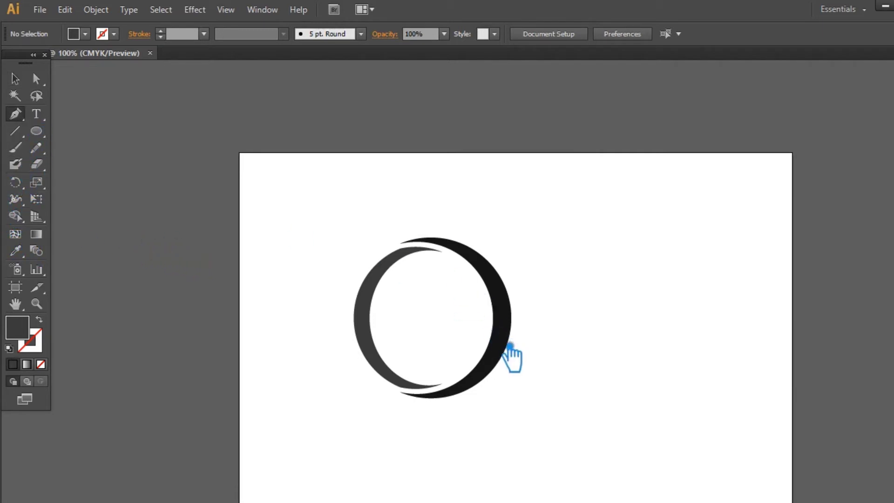
click(487, 347)
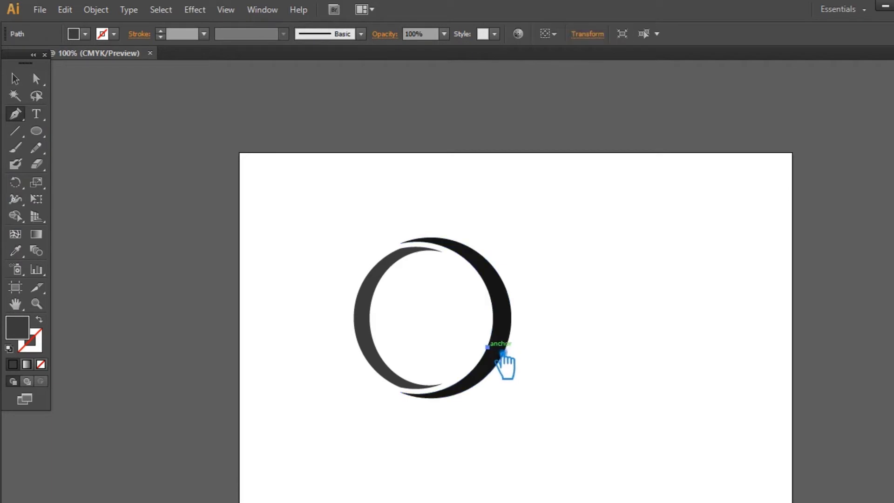
drag(529, 373, 573, 386)
click(18, 81)
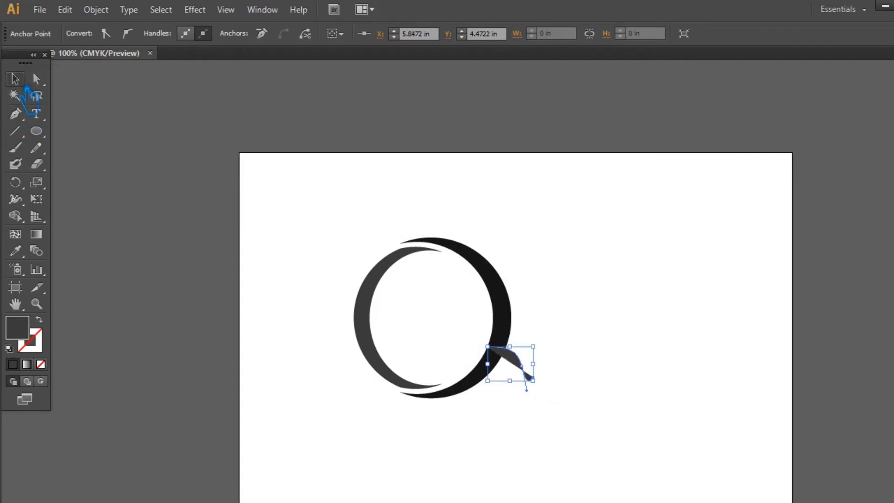
click(40, 319)
click(185, 164)
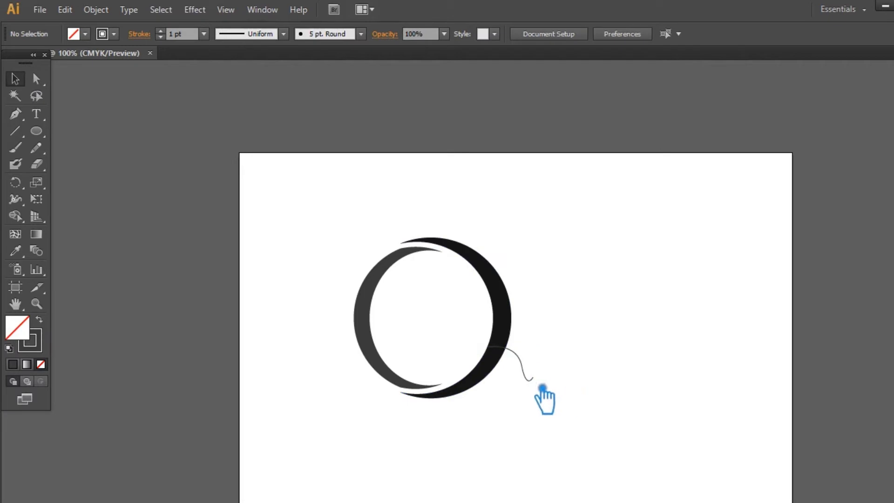
Step: Give the tail's stroke a triangular width profile, thick at the crescent and tapering to the tip, and raise its weight to 22 pt
click(528, 376)
click(285, 34)
click(251, 77)
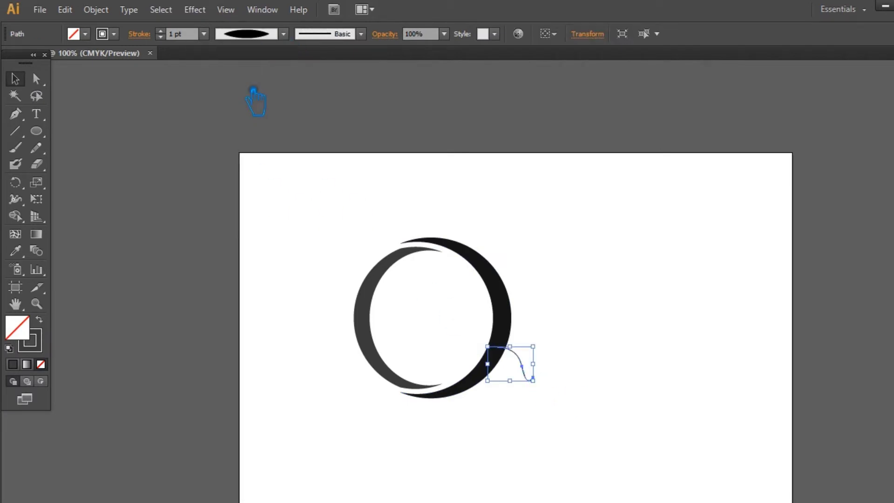
click(283, 34)
click(239, 146)
click(161, 31)
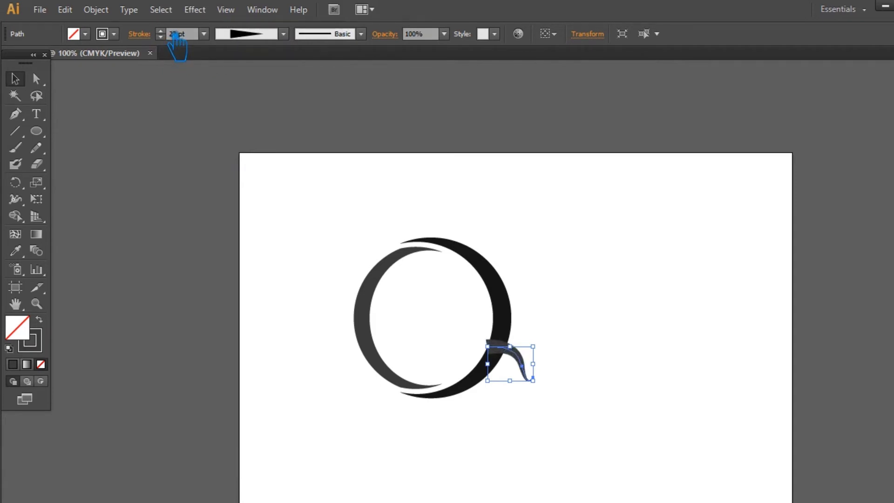
Step: Nudge the tail slightly to the right and set its stroke weight to 25 pt
key(Right)
key(Right)
key(Right)
key(Right)
key(Right)
key(Right)
key(Right)
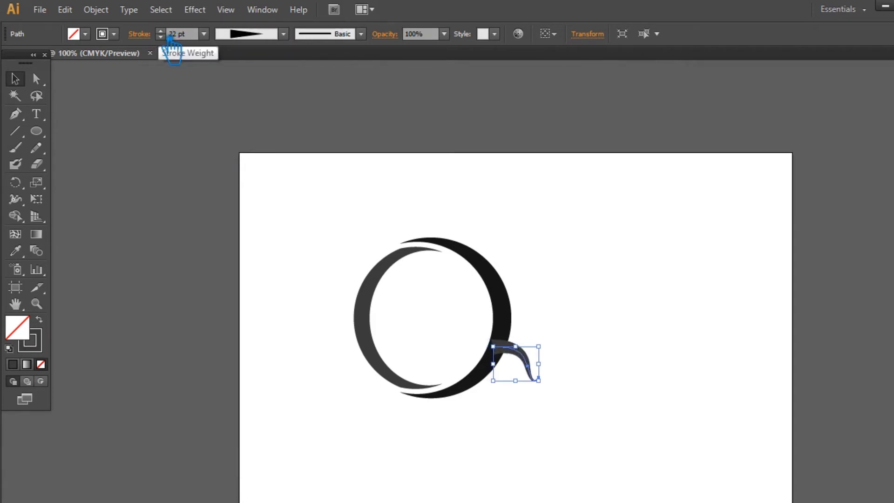
click(172, 34)
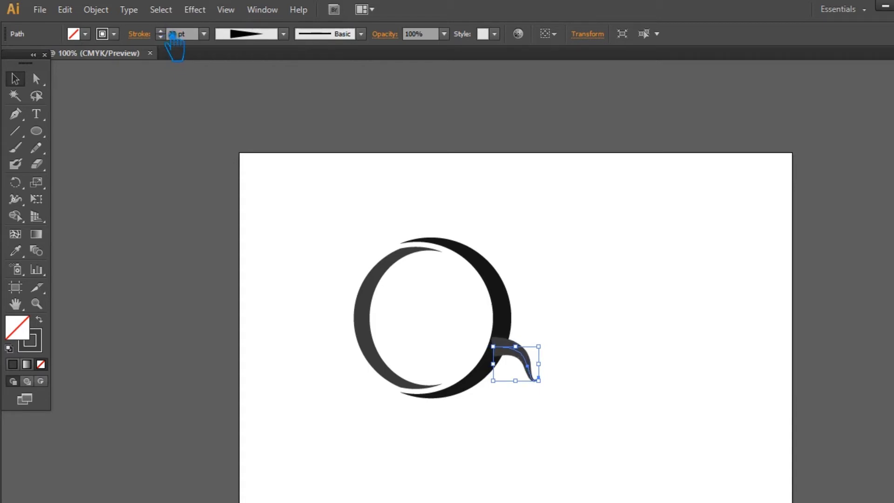
text(25)
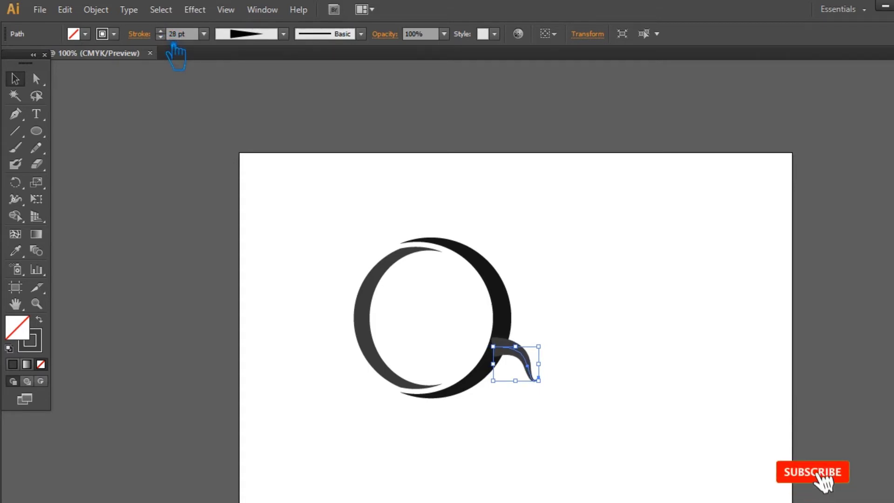
click(601, 340)
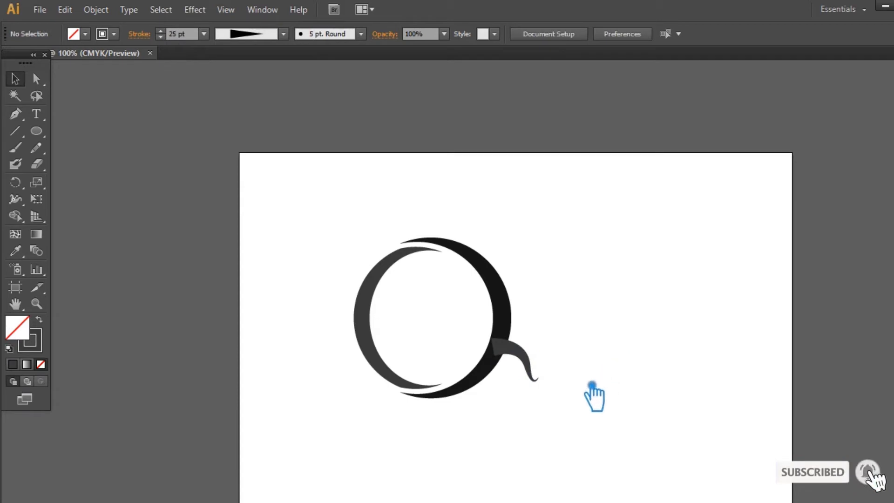
Step: Expand the tail's appearance into a filled shape and select it together with the right crescent
click(512, 337)
click(95, 9)
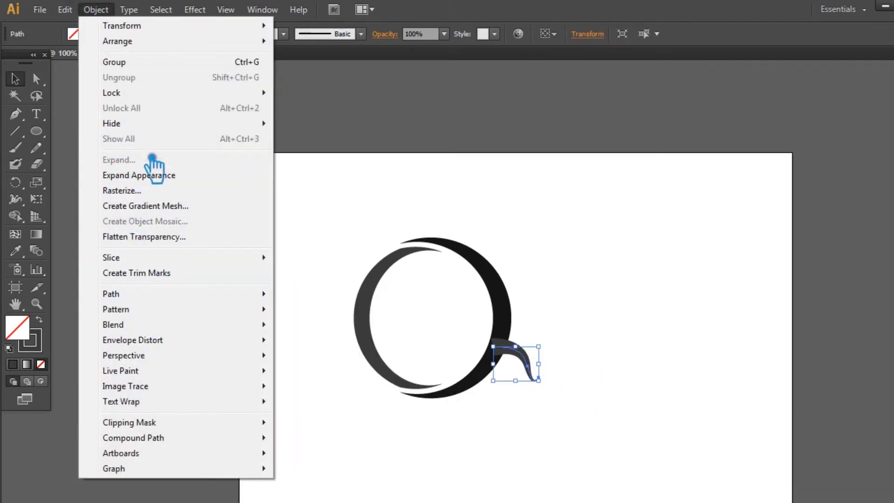
click(152, 176)
click(605, 372)
drag(589, 419, 471, 315)
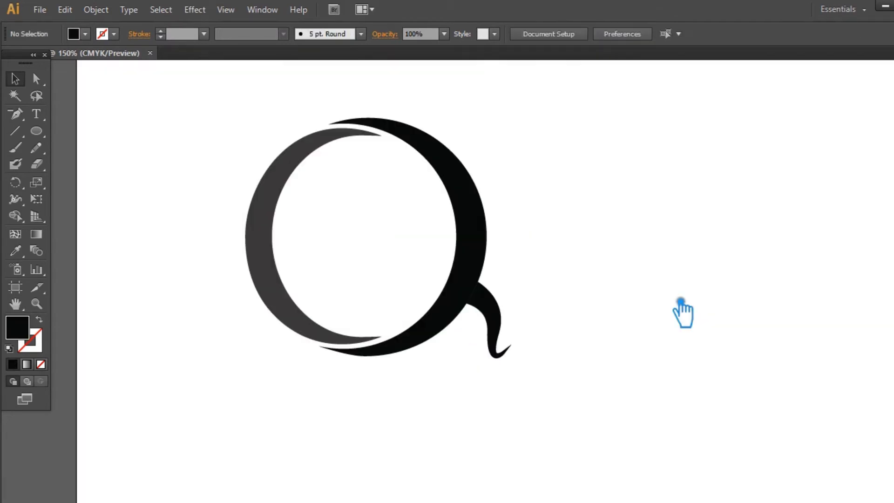
Step: Offset the right crescent's path outward by 0.06 in with Miter joins and a miter limit of 4
click(477, 225)
click(96, 9)
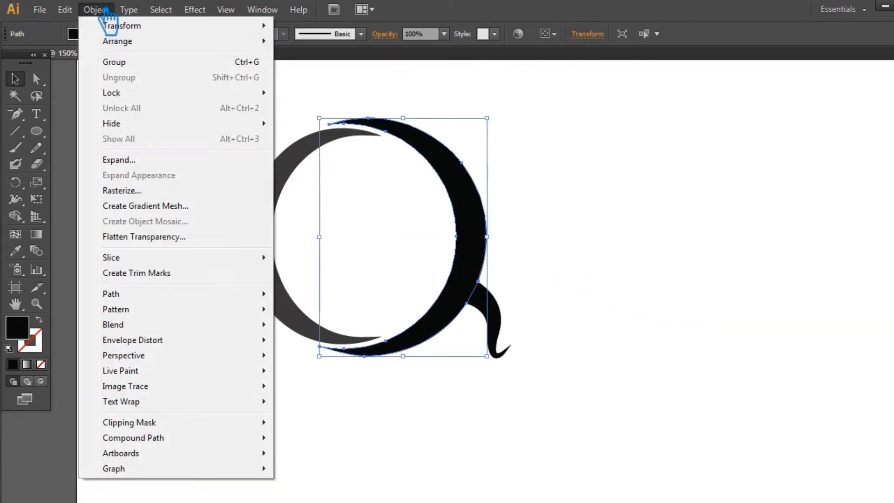
mouse_move(180, 294)
click(344, 346)
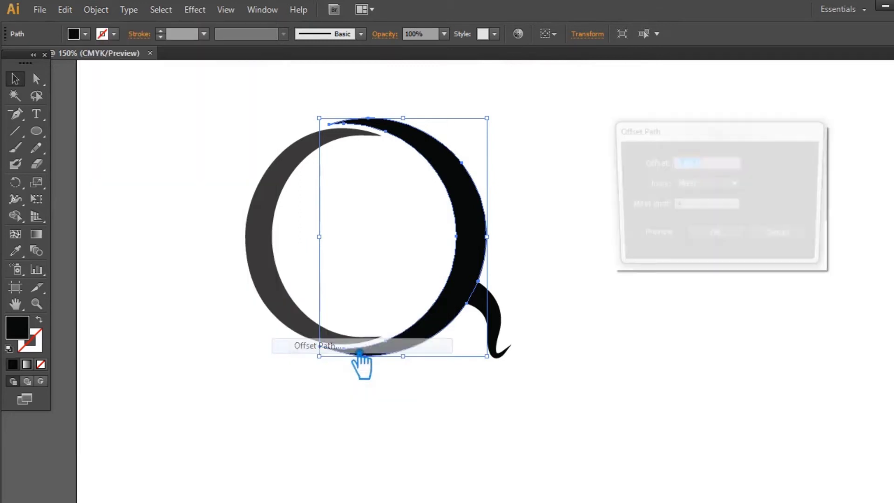
click(630, 237)
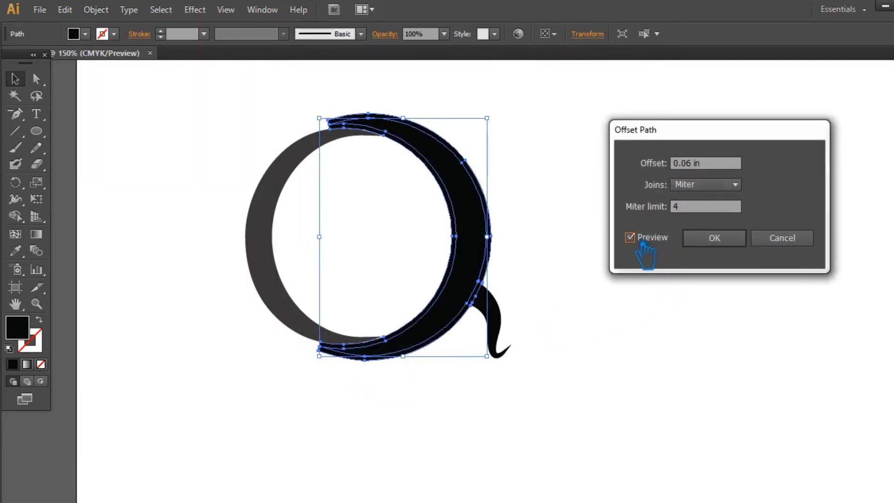
click(740, 238)
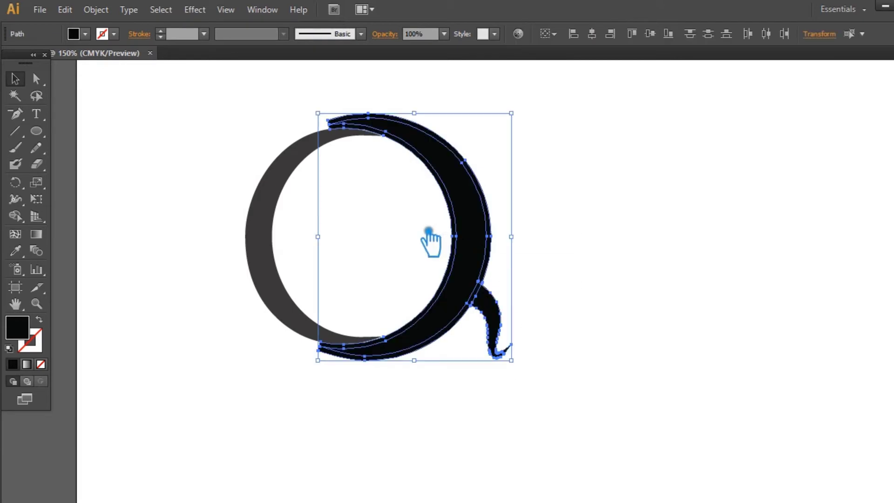
Step: Split the crescent, its offset outline and the tail with Pathfinder and ungroup the resulting pieces
key(shift+ctrl+F9)
click(824, 404)
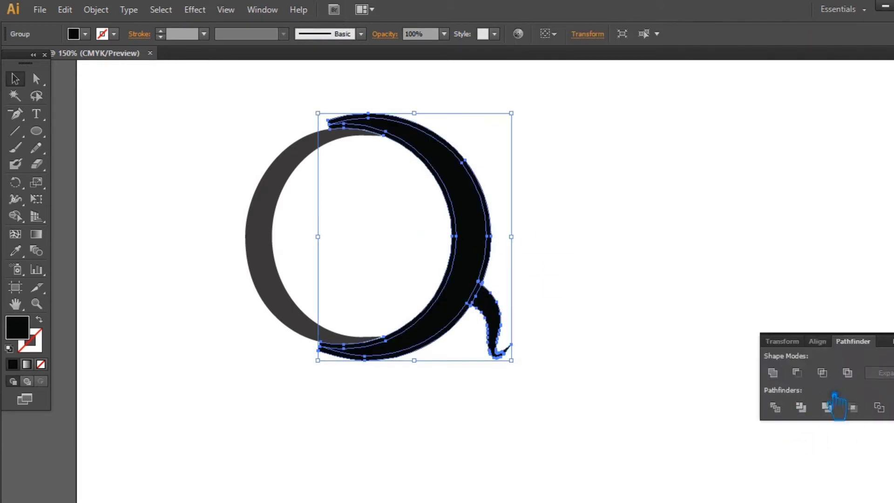
click(509, 269)
right_click(490, 240)
click(523, 322)
Step: Delete the offset rim pieces around the right crescent, leaving a thin gap between the crescent and the tail
click(508, 264)
click(503, 264)
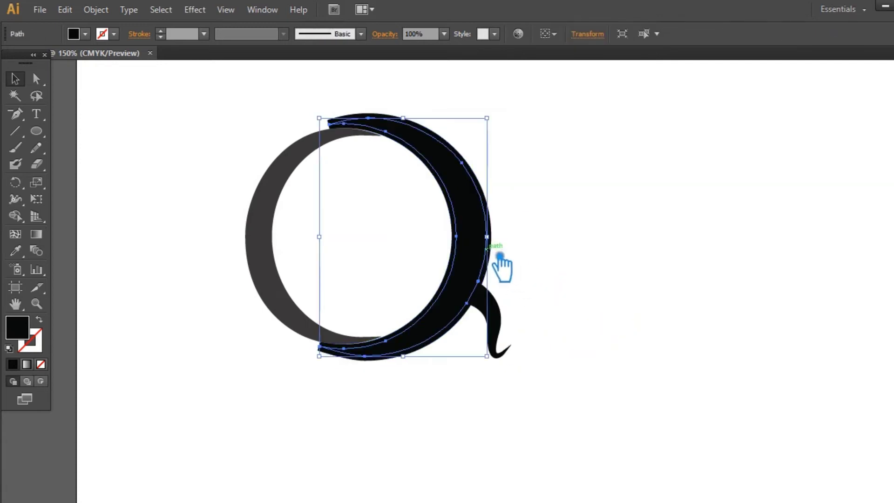
click(515, 254)
click(504, 237)
click(504, 237)
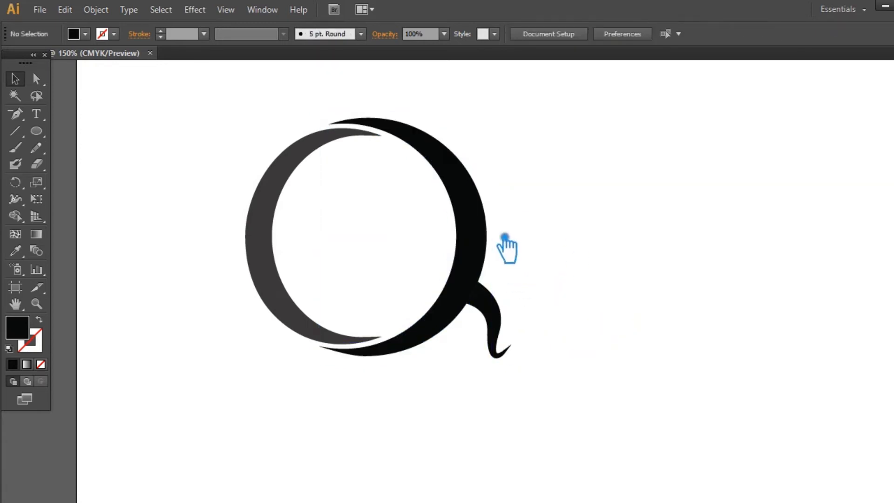
key(Delete)
Step: Fill the right crescent with a white-to-black linear gradient running vertically from white at its bottom to black at its top
click(495, 233)
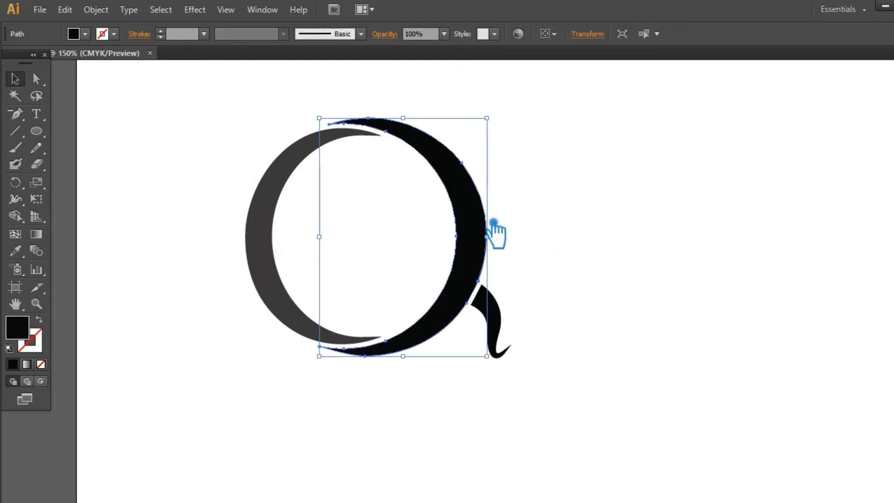
click(37, 234)
click(488, 237)
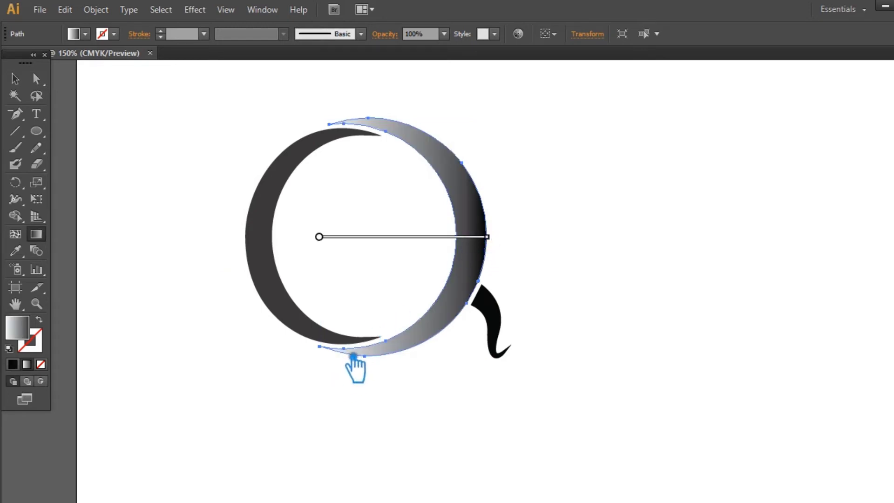
mouse_move(319, 347)
mouse_down()
mouse_move(351, 258)
mouse_move(353, 117)
mouse_up()
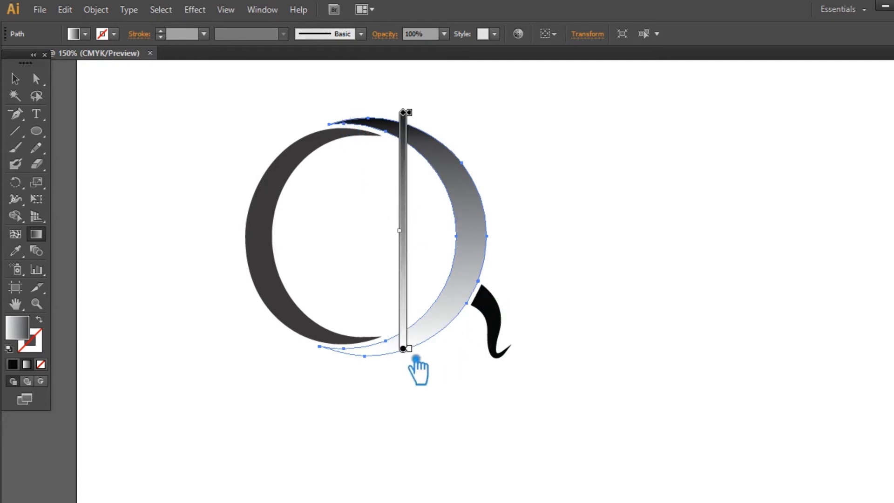
Step: Extend the crescent's gradient below its lower edge, realign the black end with its top and shift the midpoint down to darken it
mouse_move(412, 355)
mouse_down()
mouse_move(414, 388)
mouse_move(412, 379)
mouse_up()
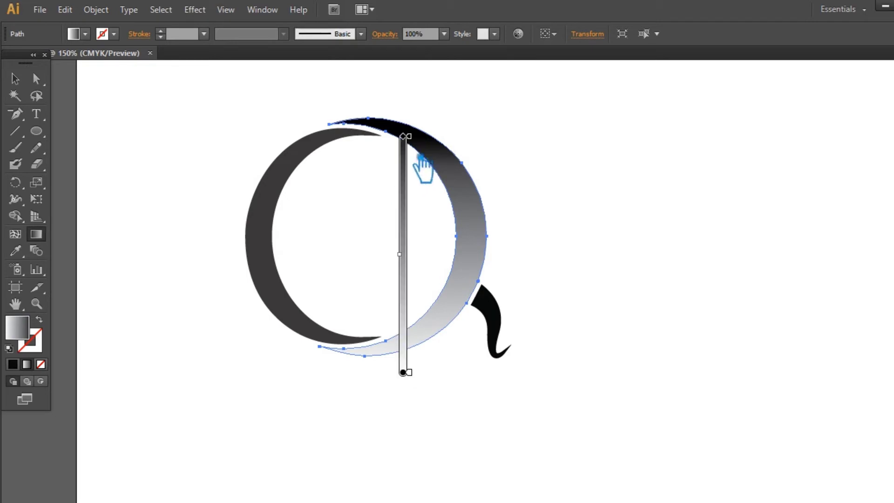
drag(413, 144, 415, 120)
mouse_move(411, 122)
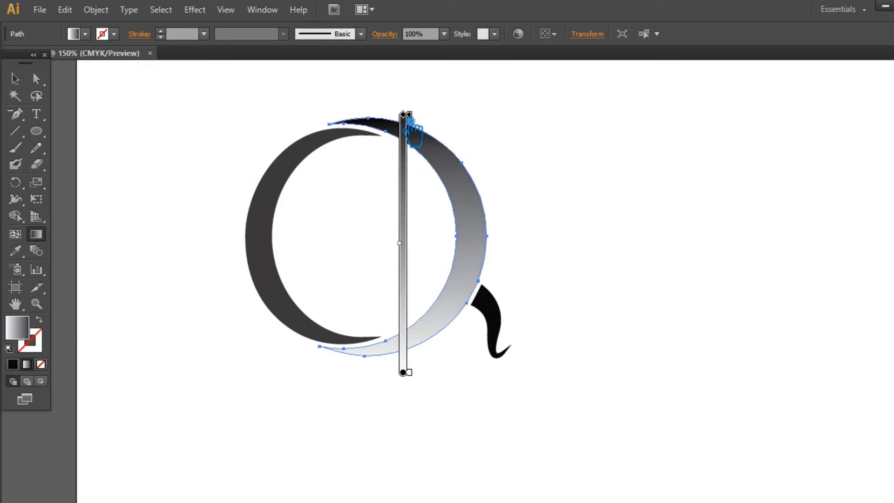
drag(417, 145, 382, 147)
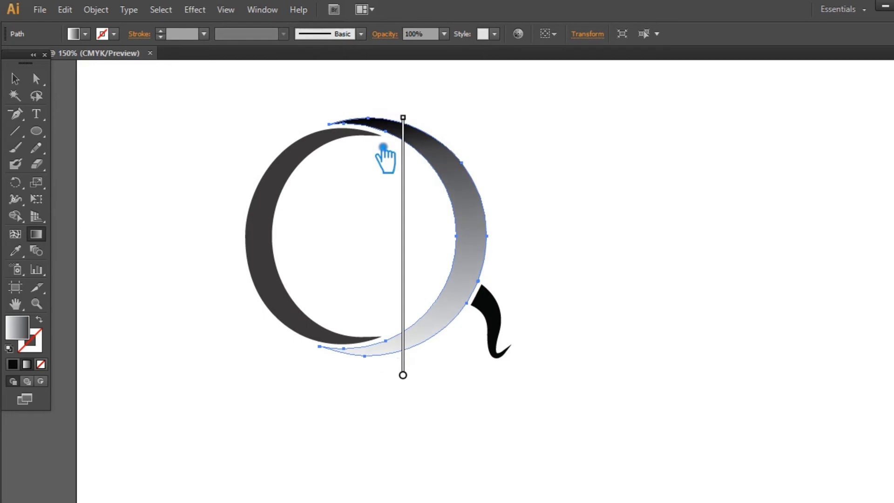
mouse_move(423, 211)
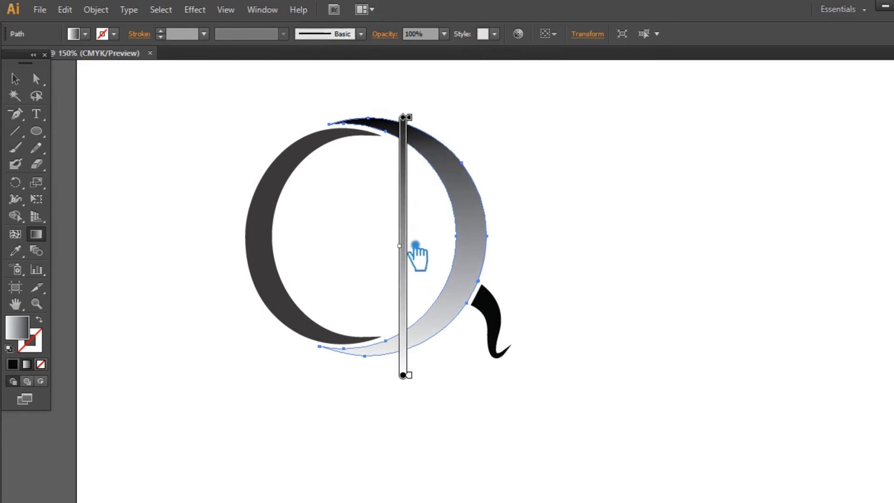
drag(410, 252, 403, 299)
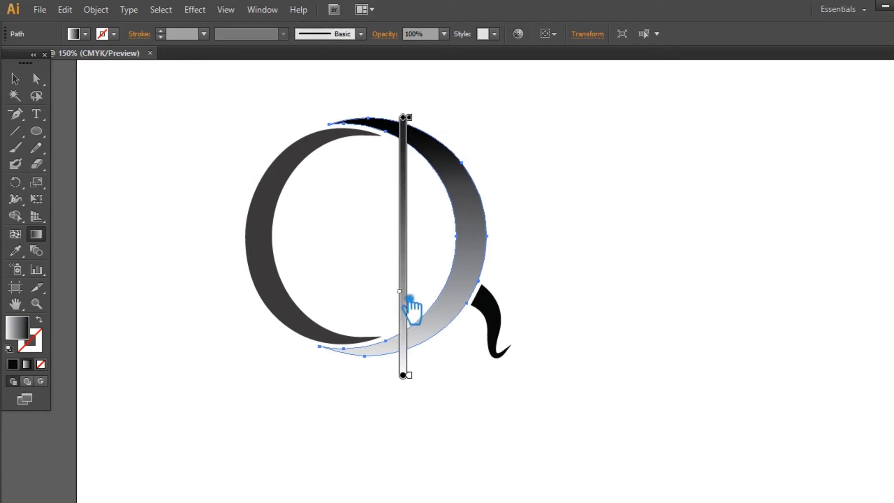
Step: Draw a small circle to the left of the logo and fill it with solid black
click(15, 78)
click(668, 209)
click(39, 132)
drag(135, 116, 150, 133)
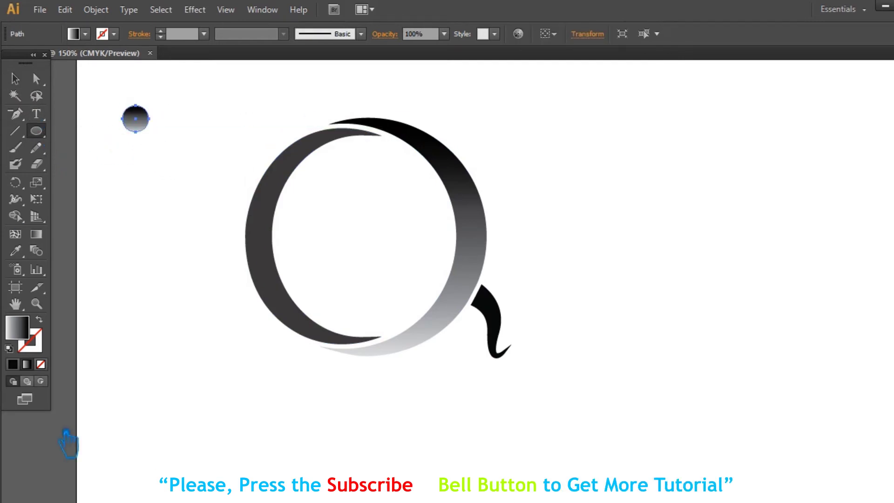
click(27, 381)
click(15, 78)
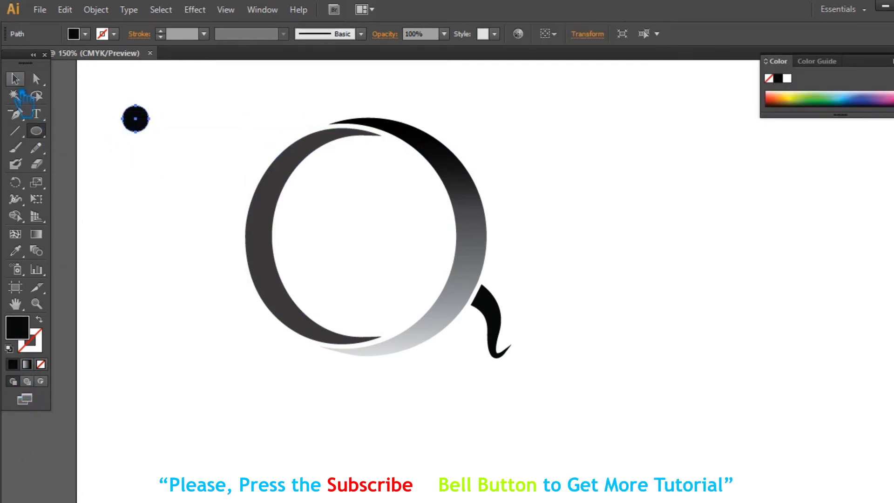
Step: Duplicate the small black circle directly below the original
click(185, 233)
drag(148, 136, 148, 180)
click(222, 135)
Step: Fill the upper small circle with the bright light green #B1FF57
click(135, 118)
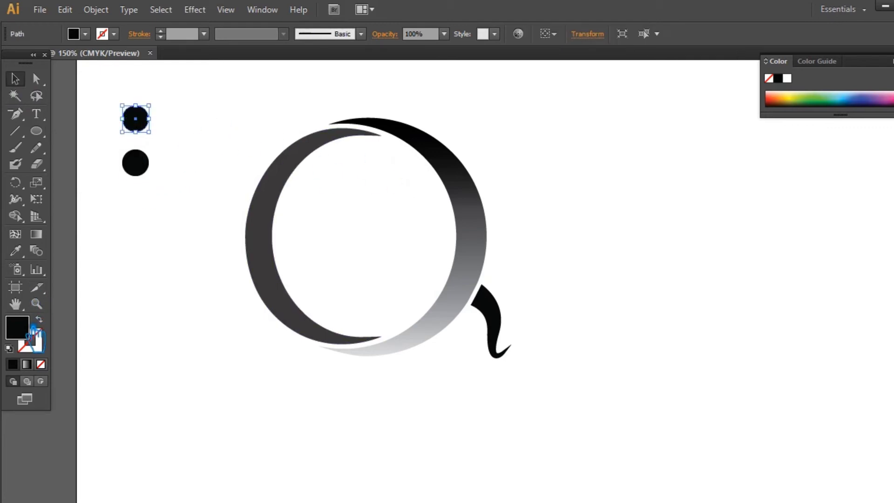
double_click(28, 328)
click(500, 254)
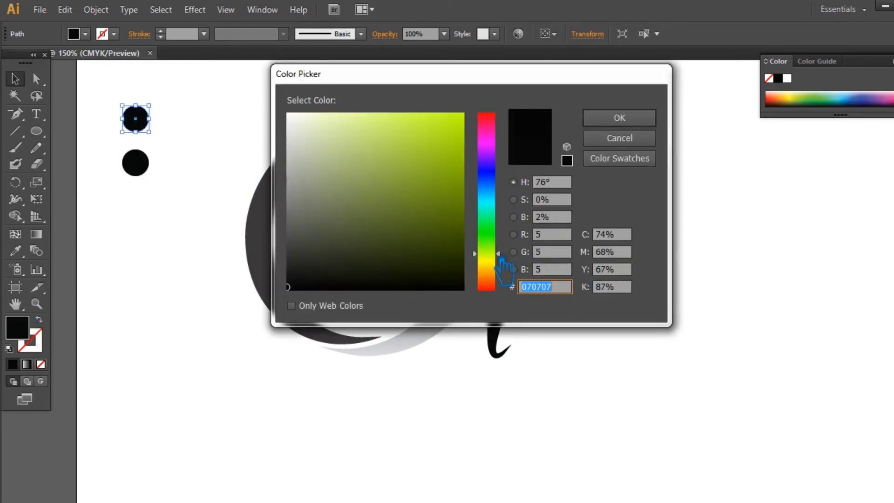
drag(499, 253, 499, 248)
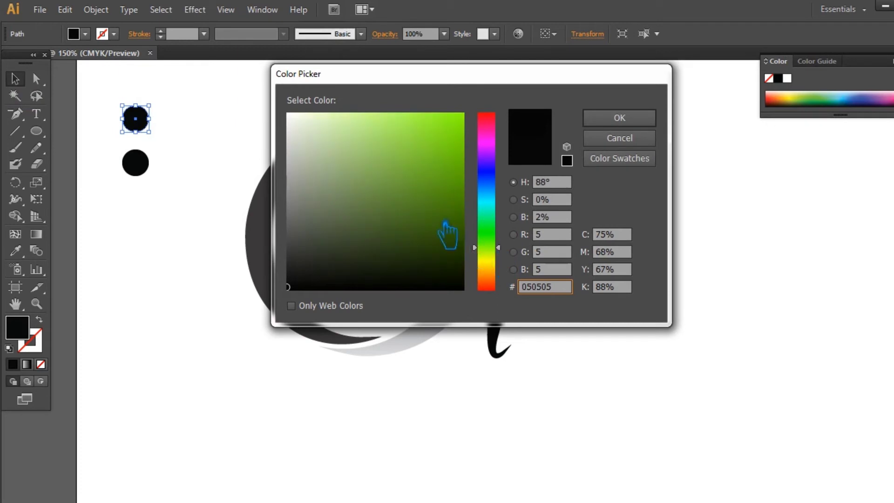
mouse_move(454, 142)
mouse_down()
mouse_move(447, 120)
mouse_move(406, 111)
mouse_move(418, 104)
mouse_up()
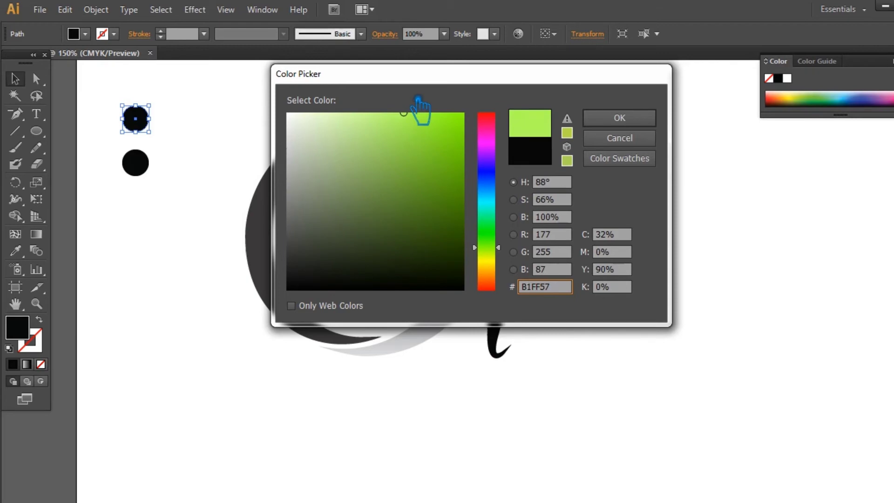
click(619, 118)
Step: Sample the light green onto the lower small circle and darken its fill to dark green #3E590A
click(144, 169)
click(15, 251)
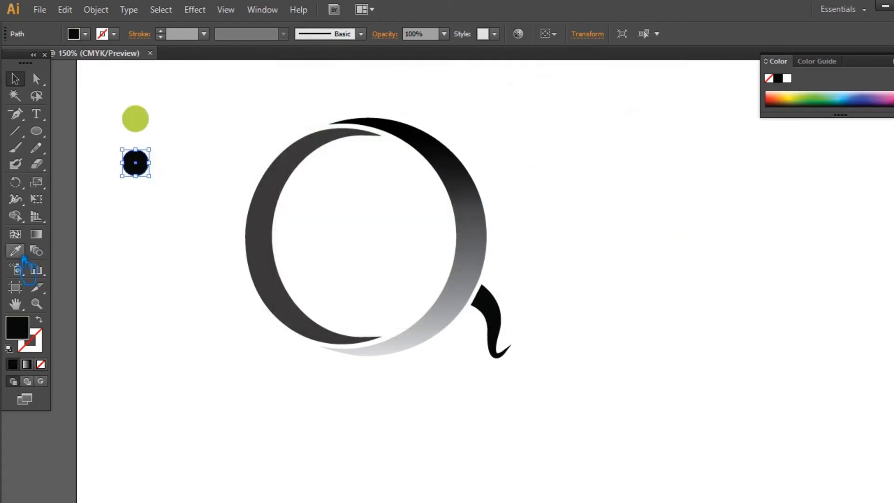
click(144, 125)
double_click(17, 327)
mouse_move(439, 214)
mouse_down()
mouse_move(447, 240)
mouse_move(455, 236)
mouse_up()
drag(498, 255, 455, 246)
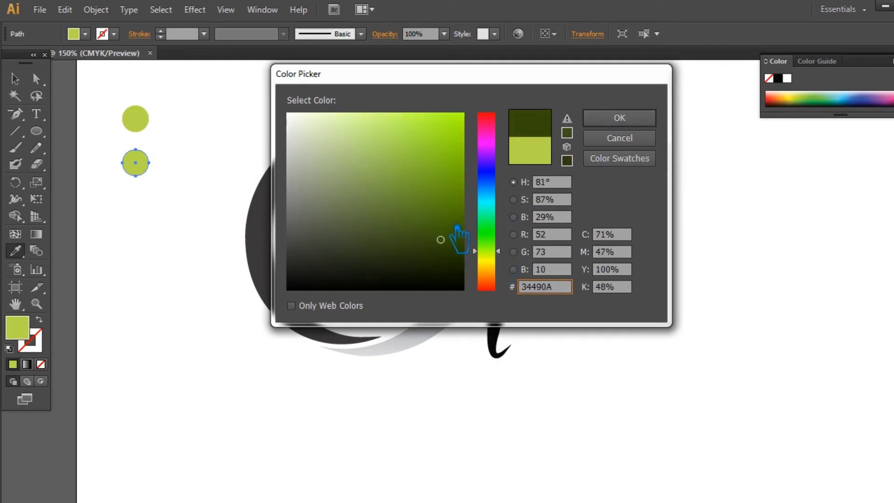
drag(458, 238, 457, 227)
click(600, 117)
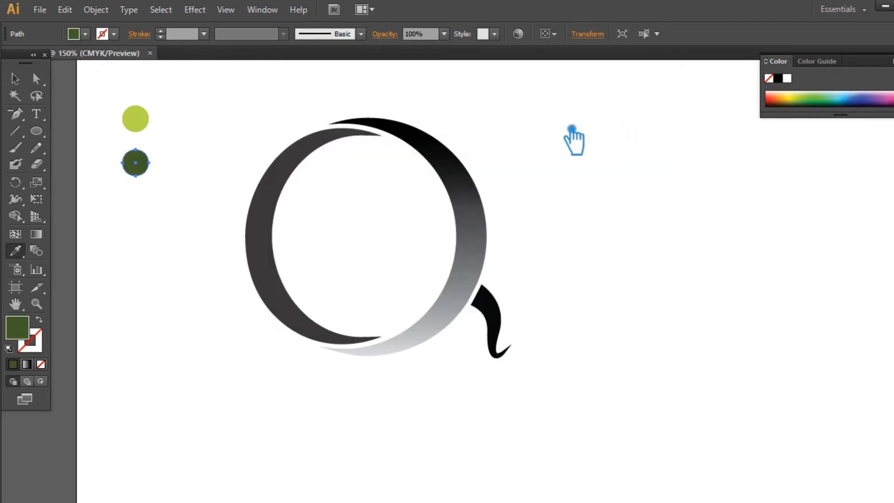
Step: Copy the dark green circle's hex code and apply 3E590A to the black stop of the right crescent's gradient
click(15, 79)
double_click(29, 331)
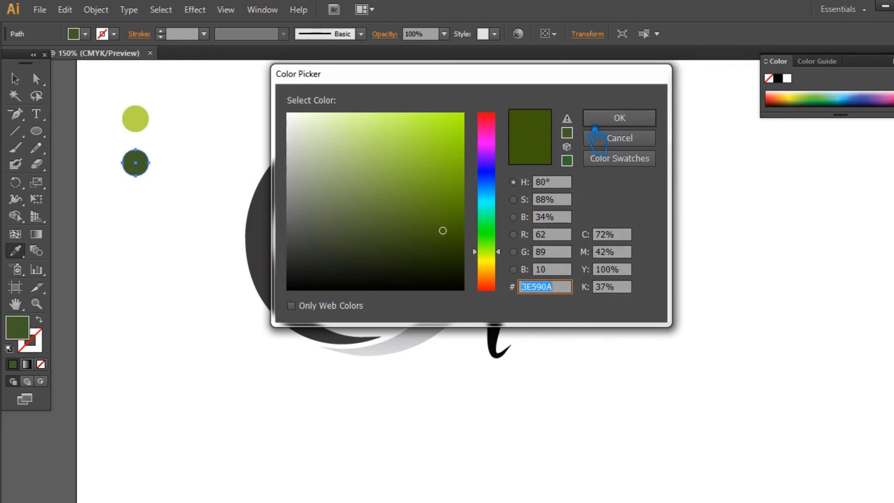
click(636, 125)
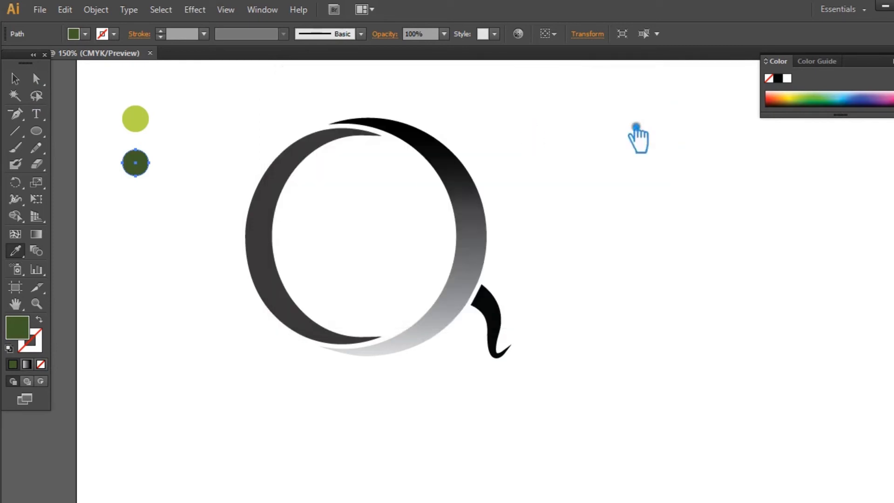
click(487, 232)
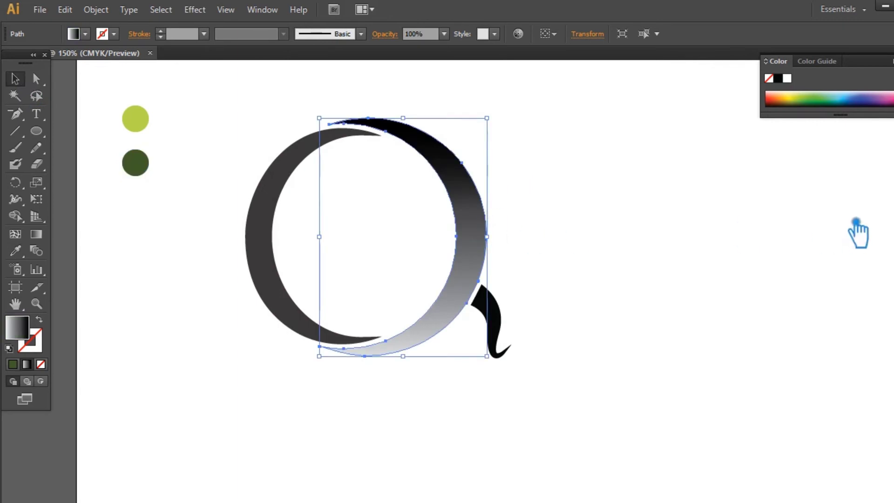
key(ctrl+F9)
click(892, 284)
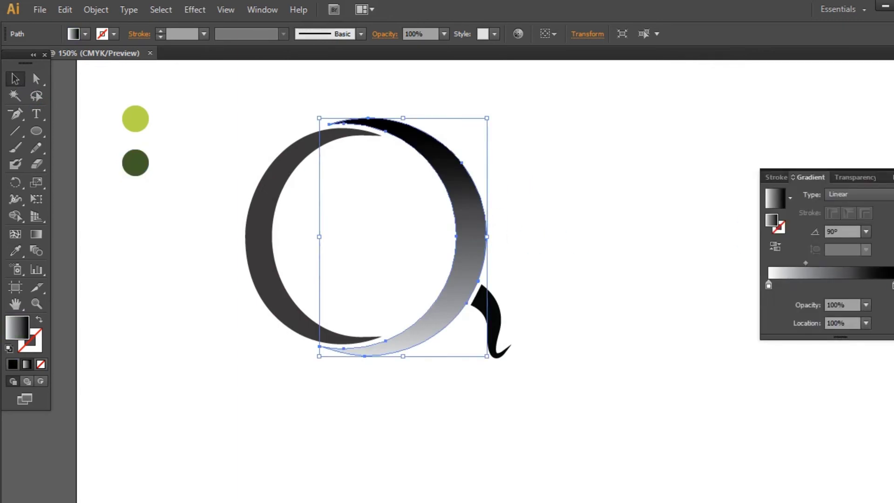
double_click(786, 225)
key(ctrl+v)
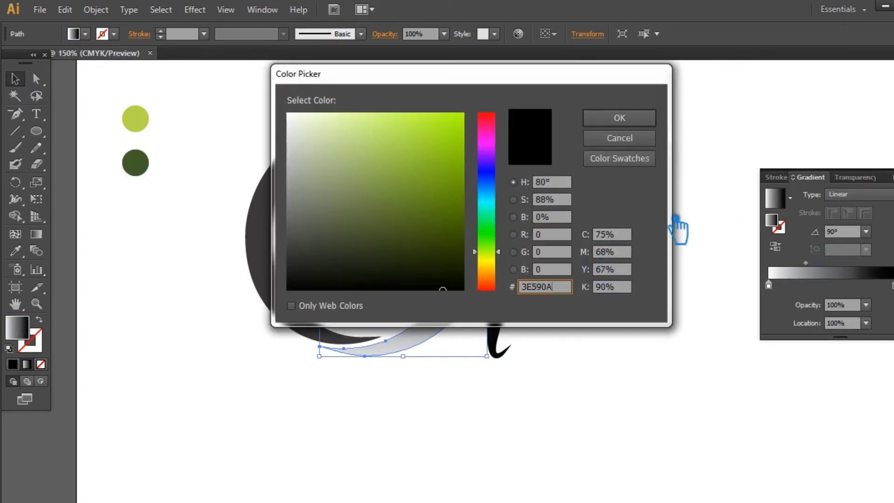
key(Return)
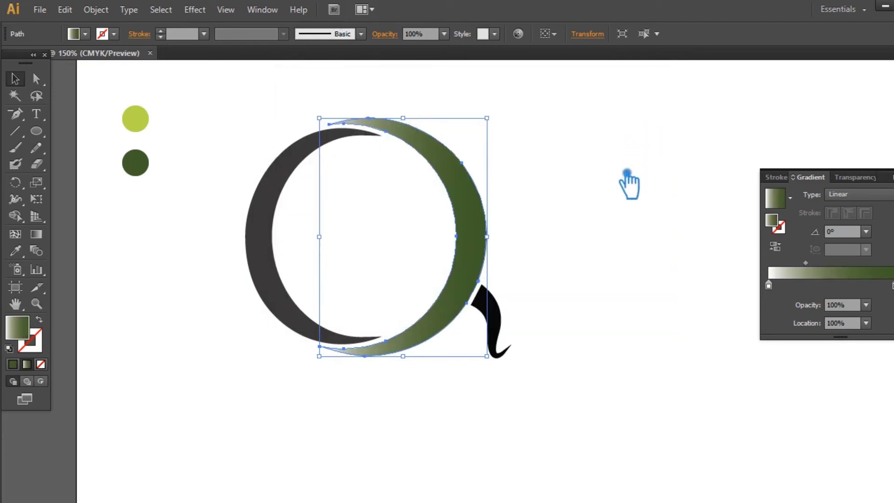
Step: Copy the light green circle's hex code and apply B7D448 to the white stop of the right crescent's gradient
click(136, 122)
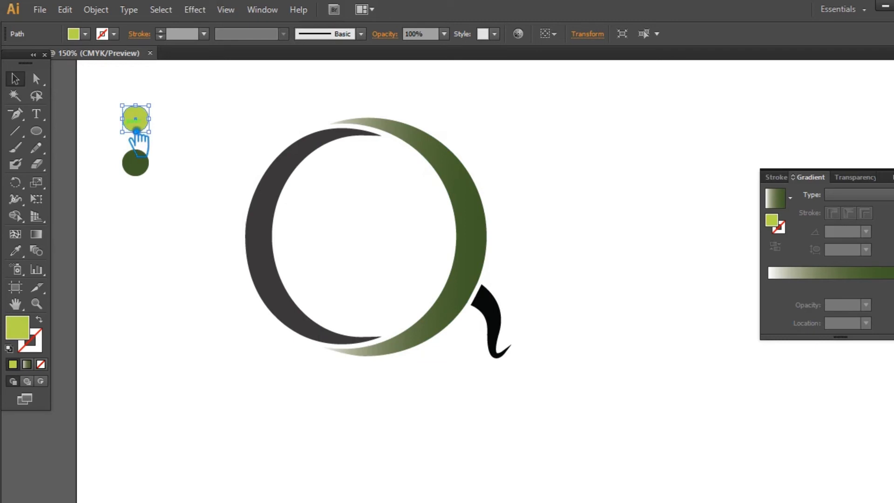
double_click(33, 330)
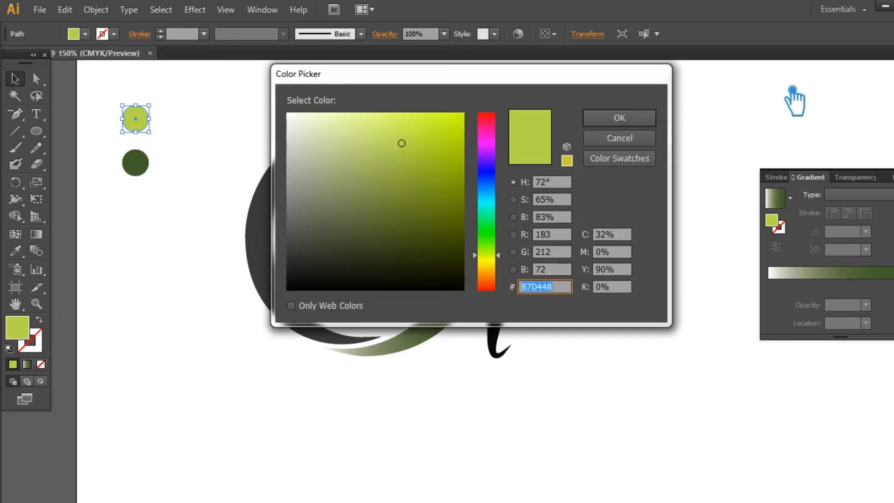
click(619, 118)
click(488, 207)
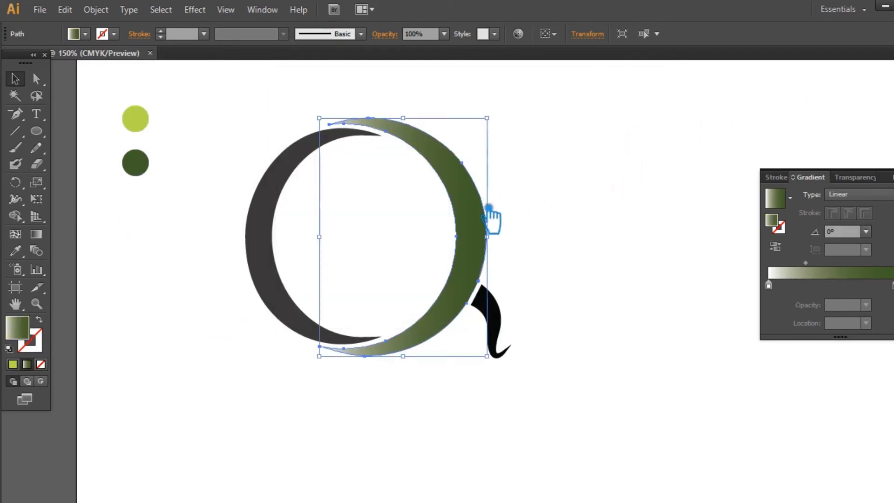
click(778, 285)
double_click(784, 227)
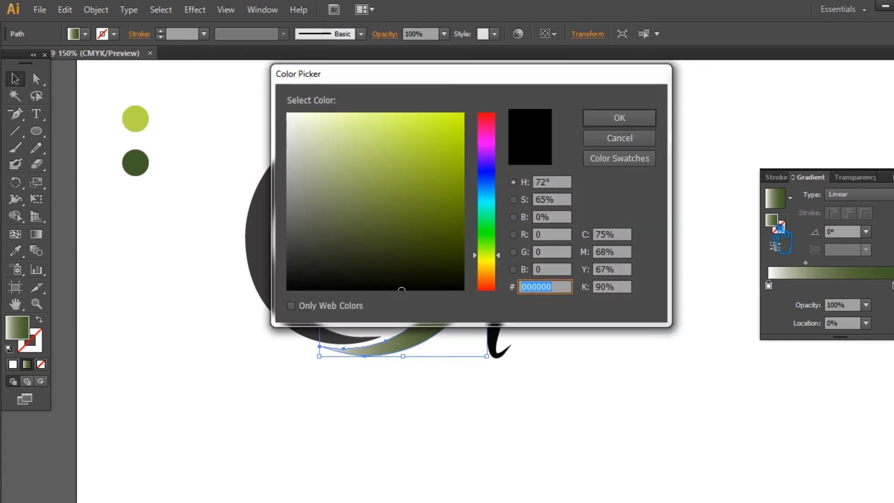
click(637, 123)
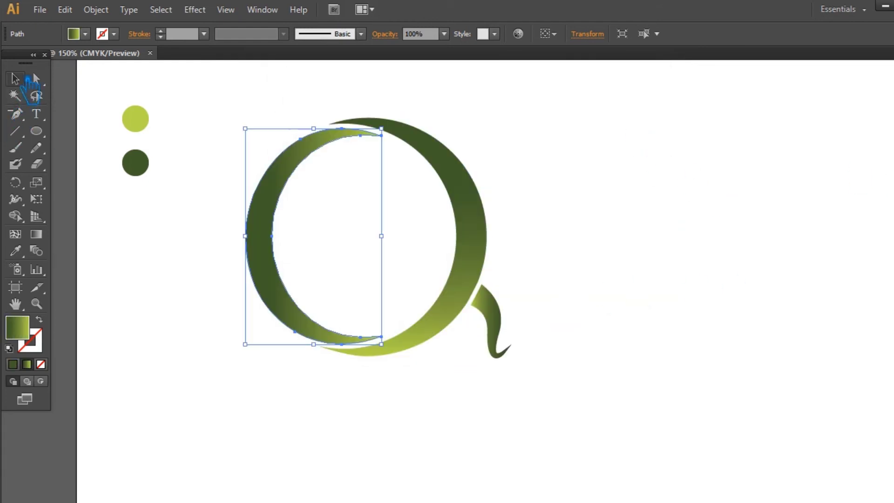
Step: Sample the left crescent's gradient onto the right crescent and run it horizontally from dark green at the outer right edge to light green leftward
click(669, 176)
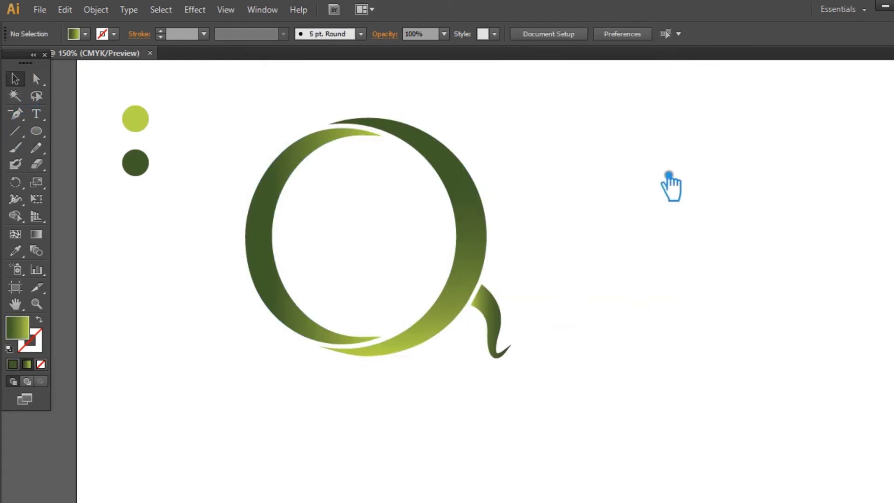
click(483, 226)
click(26, 254)
click(280, 216)
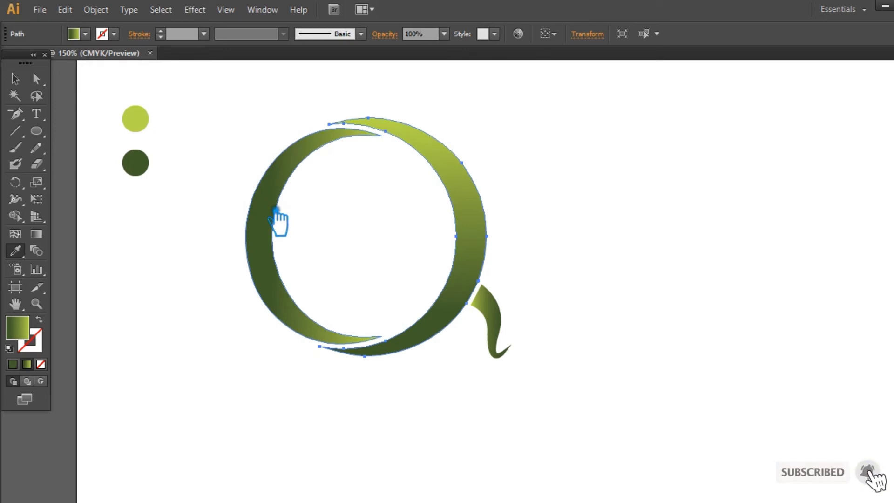
key(g)
drag(487, 236, 323, 236)
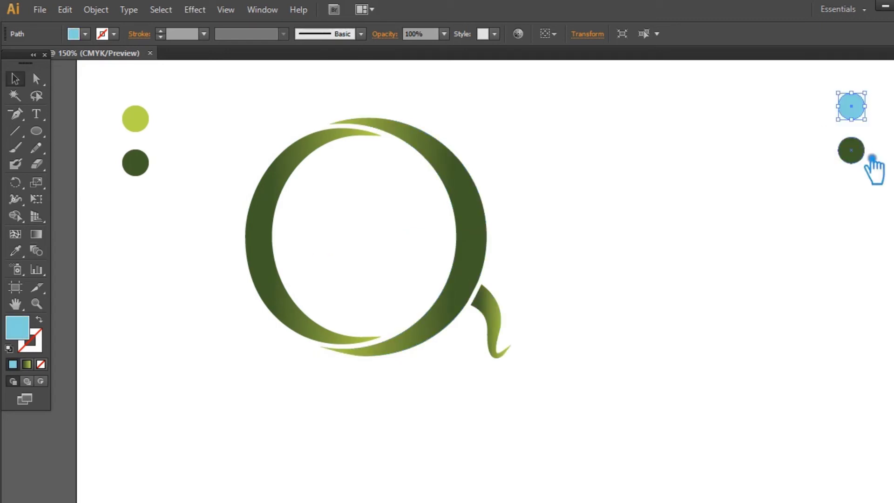
Step: Sample the light blue circle's colour onto the dark green circle below it and darken that fill to a deep teal blue
click(854, 153)
click(15, 250)
click(856, 112)
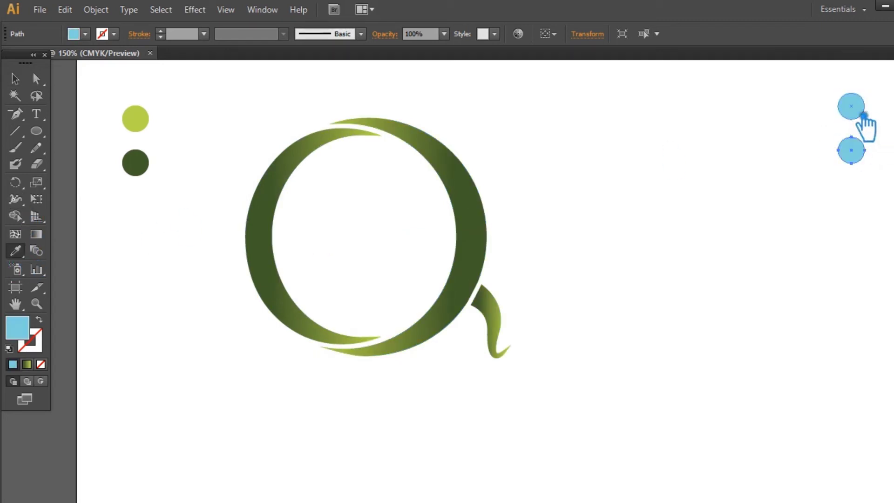
double_click(17, 327)
mouse_move(446, 233)
mouse_down()
mouse_move(429, 214)
mouse_move(433, 231)
mouse_up()
click(619, 118)
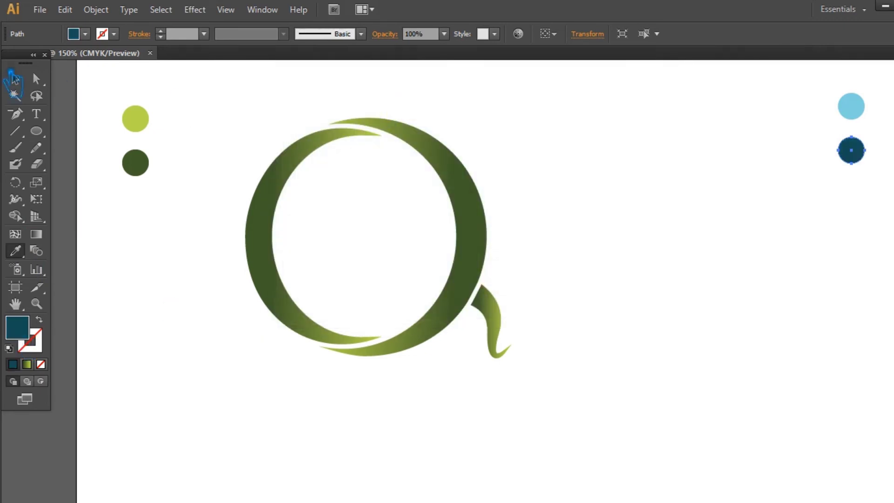
Step: Group the two crescents and the tail of the green Q
click(23, 83)
click(644, 223)
drag(548, 400, 213, 192)
key(ctrl+g)
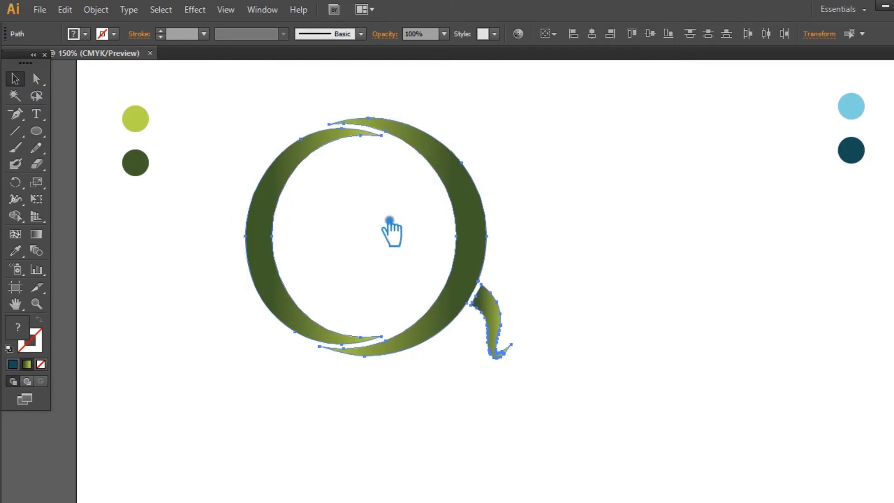
Step: Place a copy of the Q group close to the right of the original and ungroup the copy
click(634, 268)
drag(470, 247, 801, 265)
drag(754, 393, 614, 431)
drag(548, 289, 481, 289)
click(556, 423)
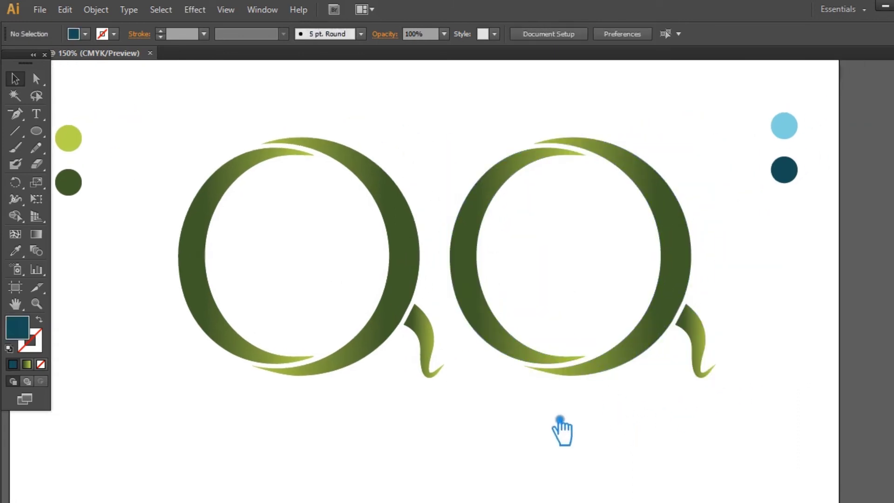
right_click(675, 241)
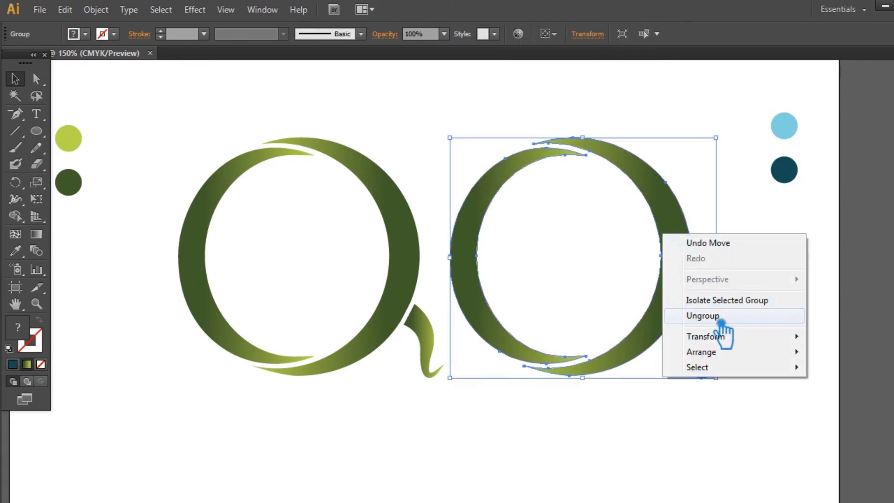
click(702, 315)
Step: Copy the light blue circle's hex colour code and open the gradient settings for the right crescent of the second Q
click(783, 126)
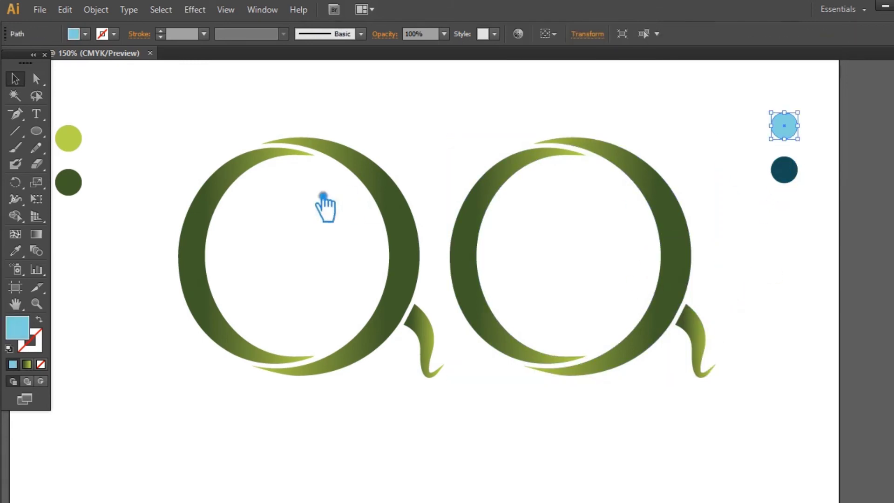
double_click(26, 334)
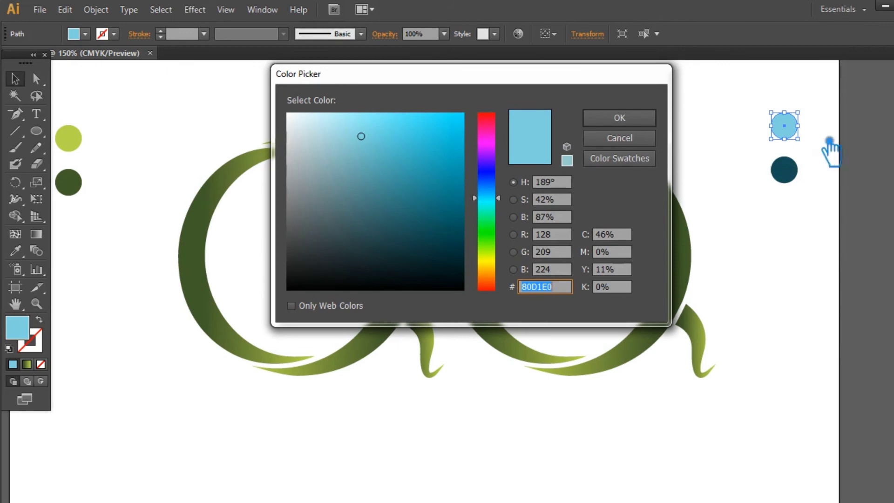
click(638, 122)
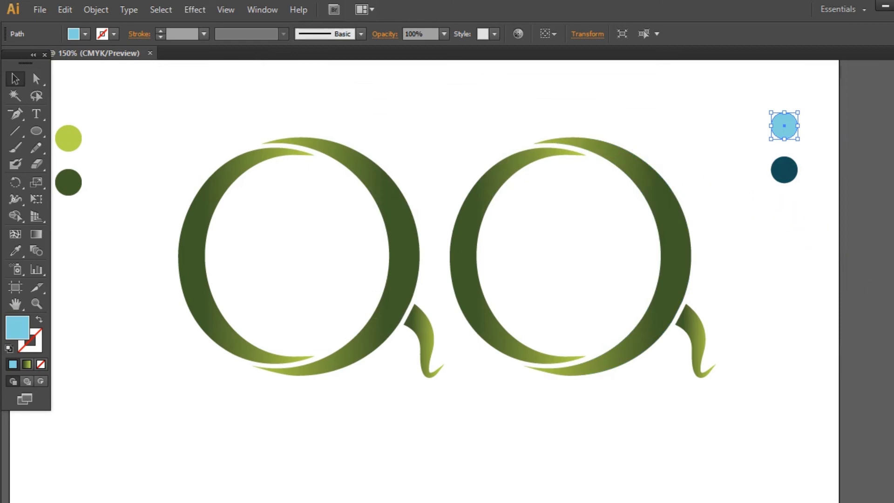
click(697, 244)
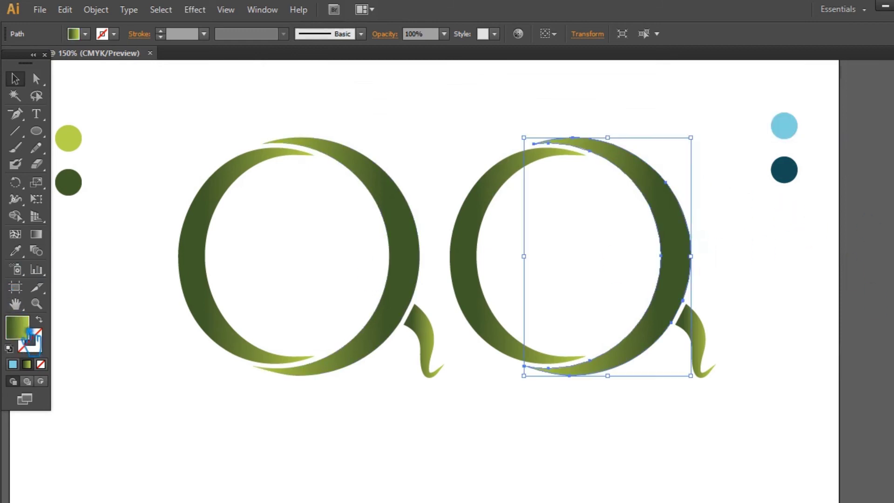
click(37, 235)
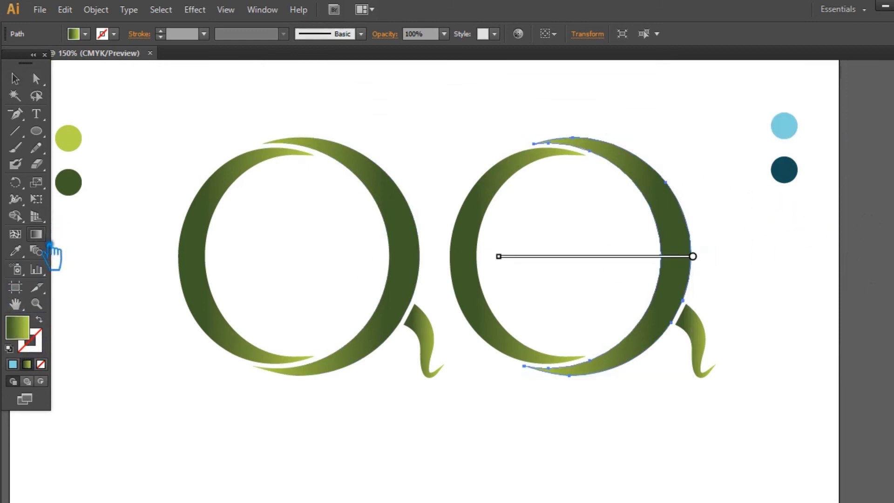
key(ctrl+F9)
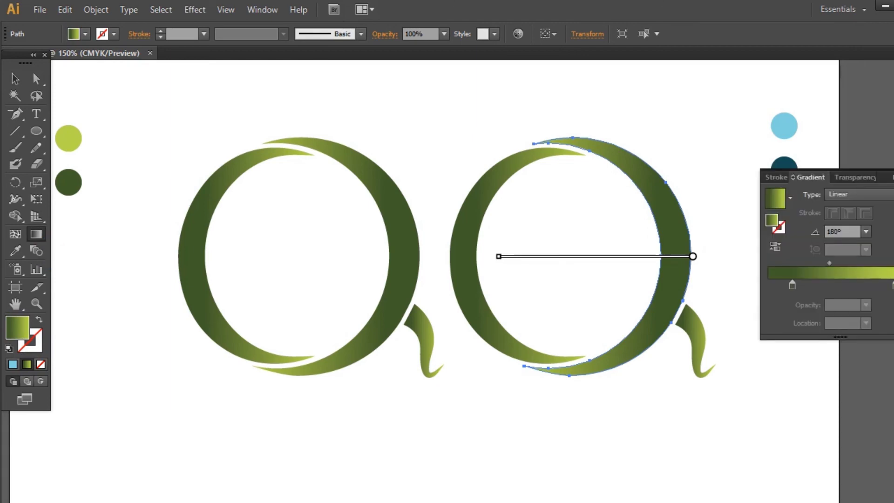
click(792, 284)
double_click(771, 220)
text(80D1E0)
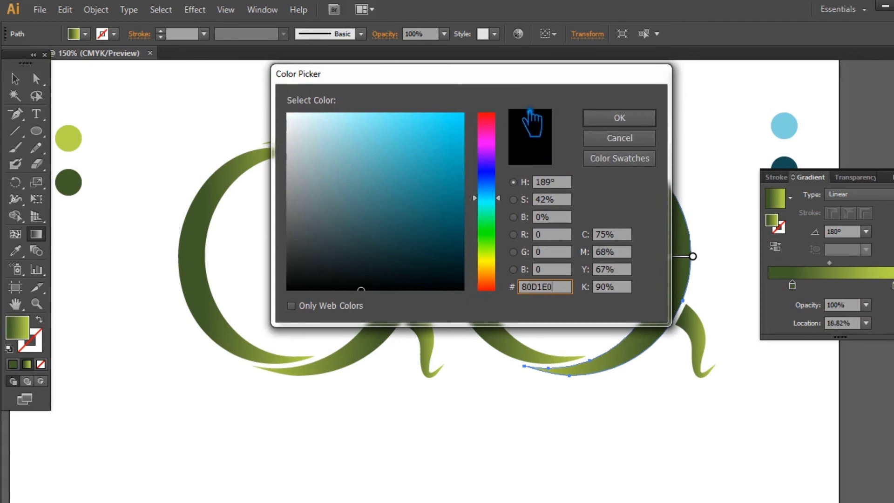
click(619, 118)
key(ctrl+z)
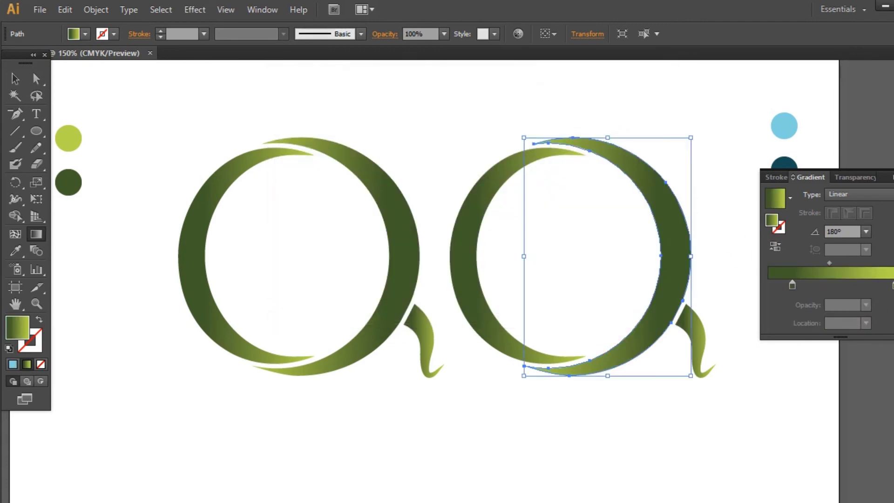
Step: Recolour the light green stop of the second Q's right crescent gradient to 80D1E0 and deselect the crescent
click(767, 235)
double_click(783, 227)
text(80D1E0)
click(646, 120)
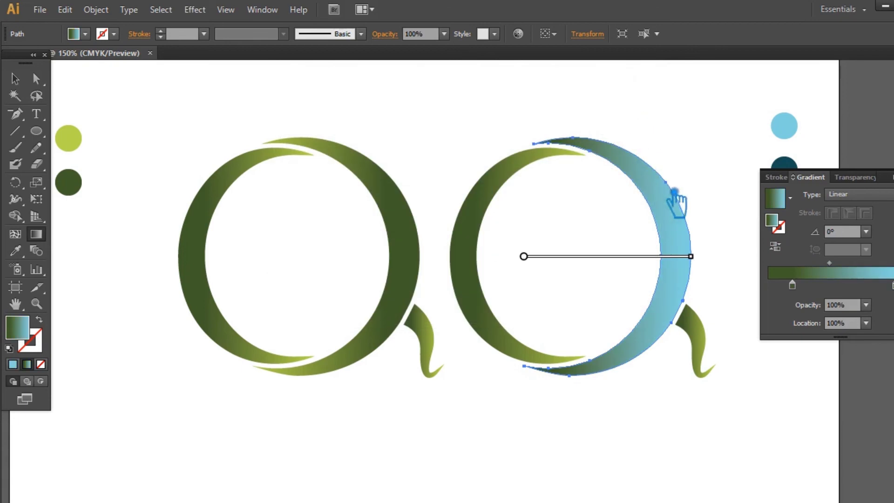
click(21, 82)
click(644, 116)
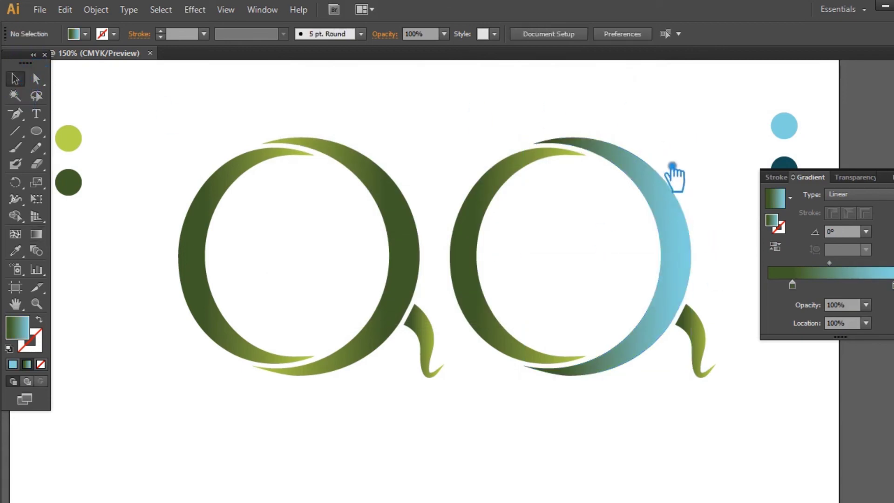
Step: Copy the hex colour code of the dark teal circle below the light blue one
click(791, 168)
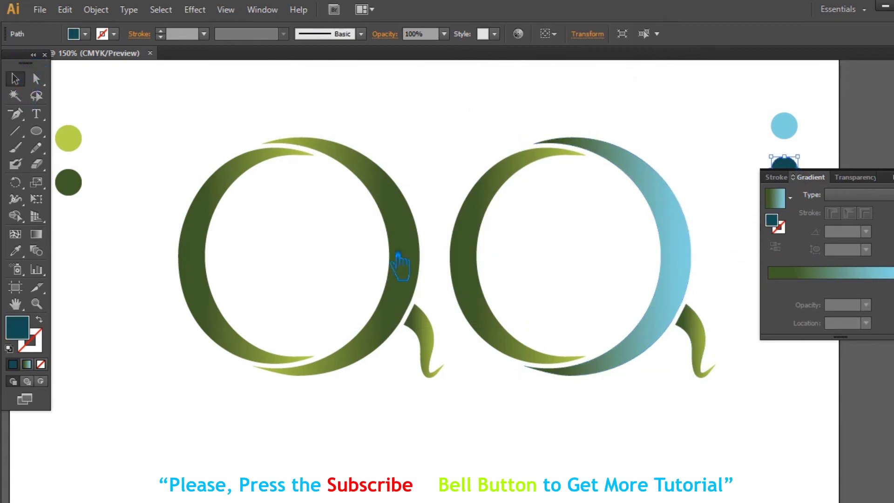
double_click(24, 337)
text(80D1E0)
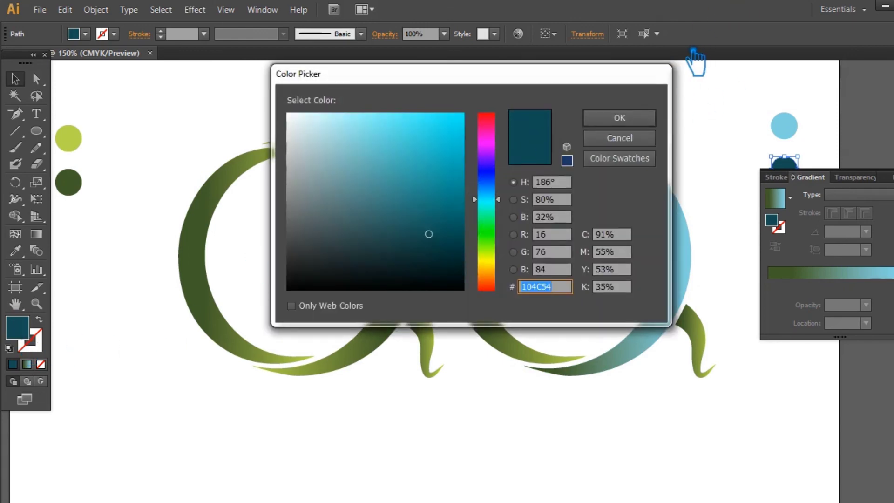
click(656, 119)
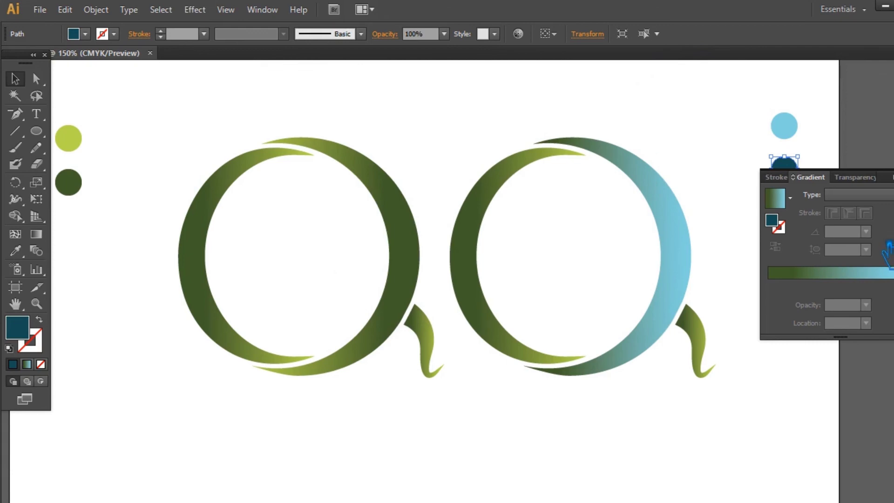
Step: Recolour the dark green stop of the second Q's right crescent gradient to 104C54
click(691, 249)
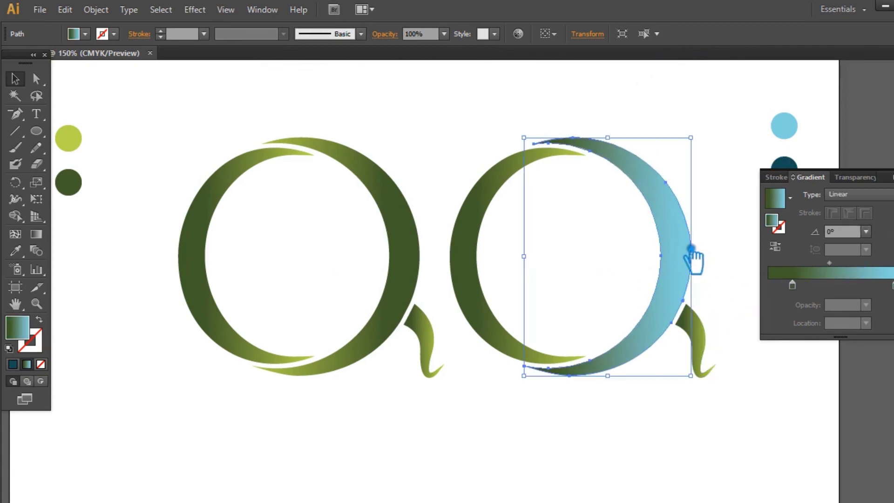
click(806, 291)
double_click(772, 221)
text(104C54)
click(619, 118)
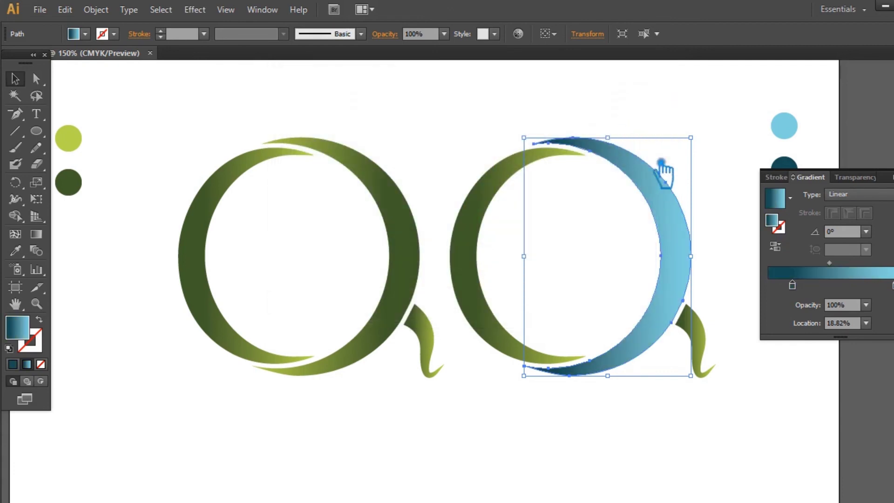
Step: Reverse the right crescent's gradient so dark teal lies along its outer edge, and hide the gradient settings
click(796, 252)
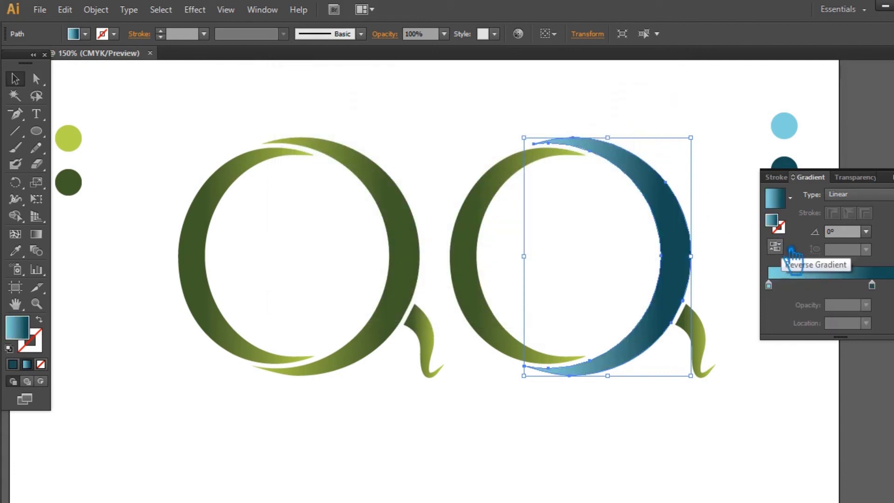
click(794, 180)
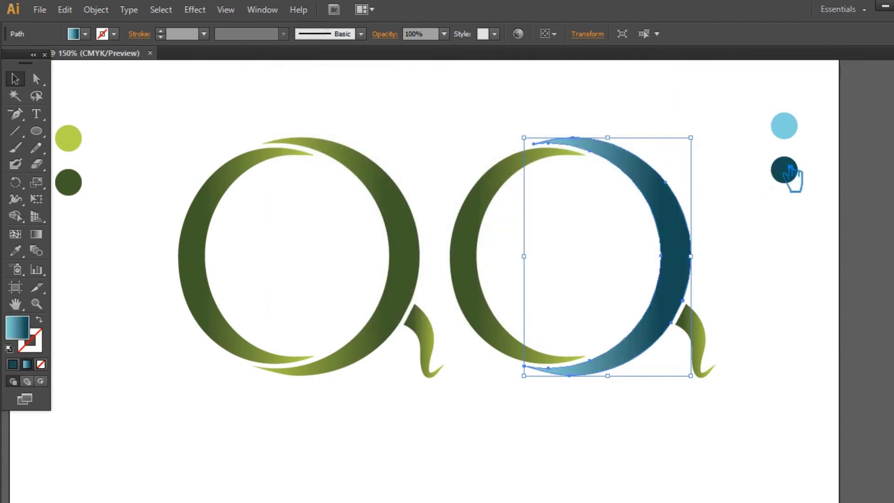
click(554, 120)
Step: Sample the blue gradient onto the second Q's left crescent and reverse it so dark teal lies along the outer edge
click(484, 214)
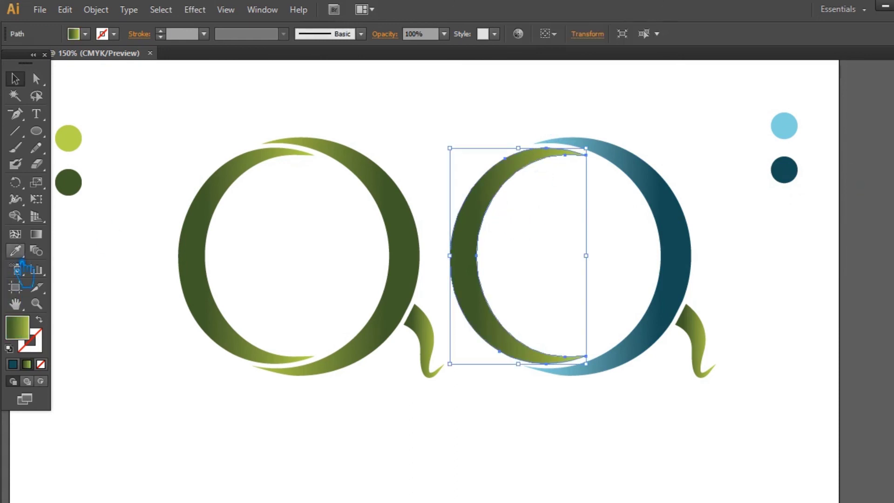
click(675, 202)
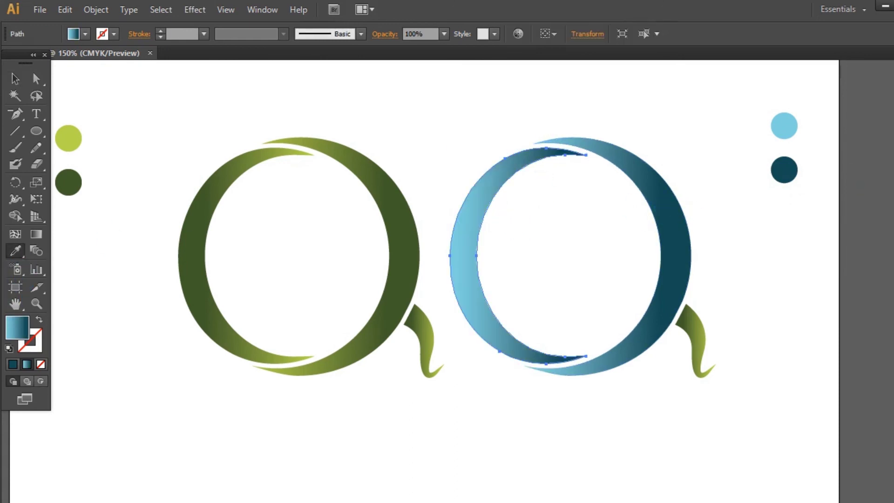
key(ctrl+F9)
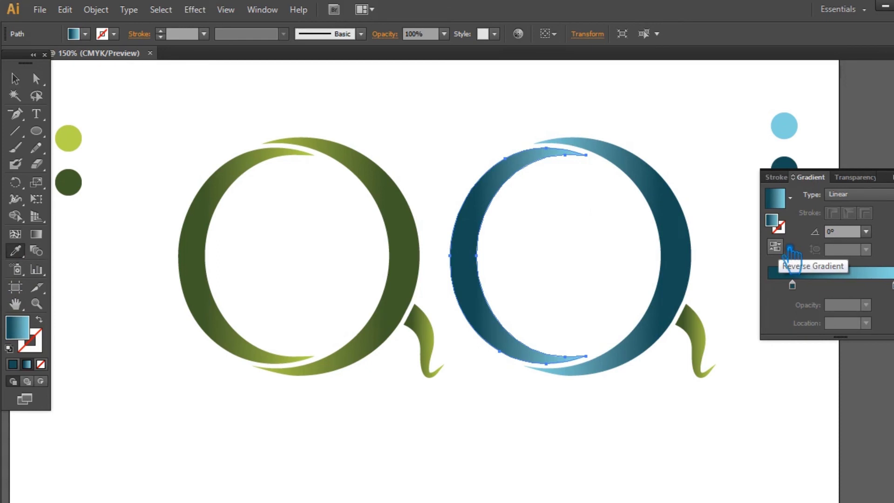
Step: Sample the left crescent's blue gradient onto the second Q's tail, deselect it and hide the gradient settings
click(15, 78)
click(702, 342)
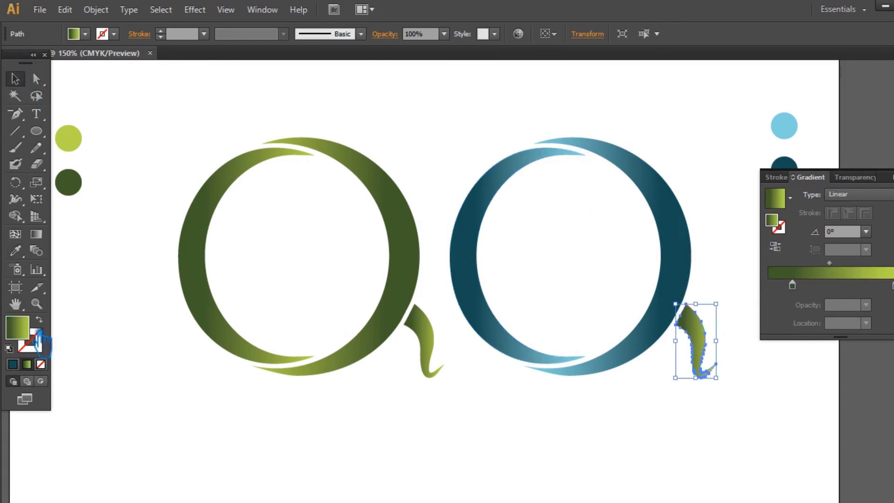
click(488, 223)
click(20, 83)
click(605, 414)
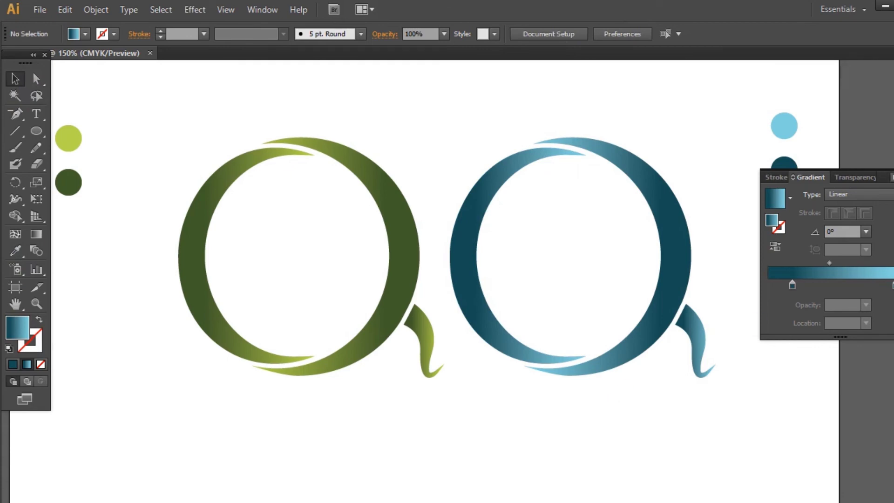
click(892, 177)
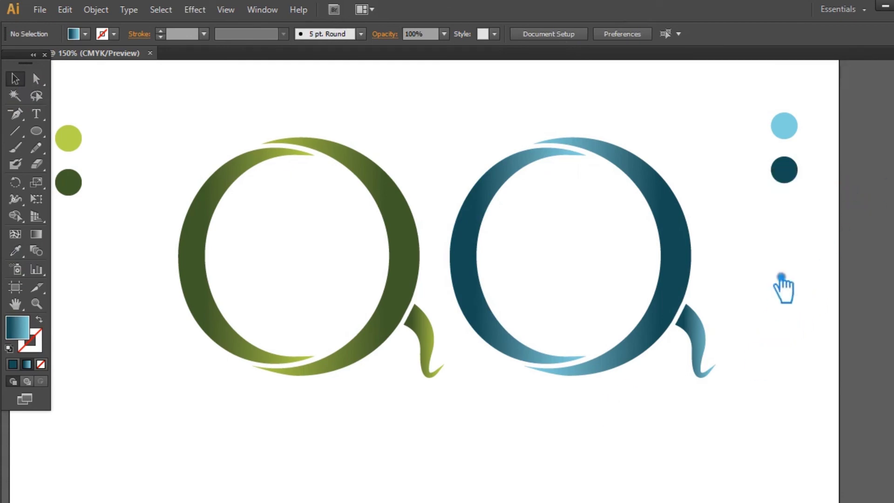